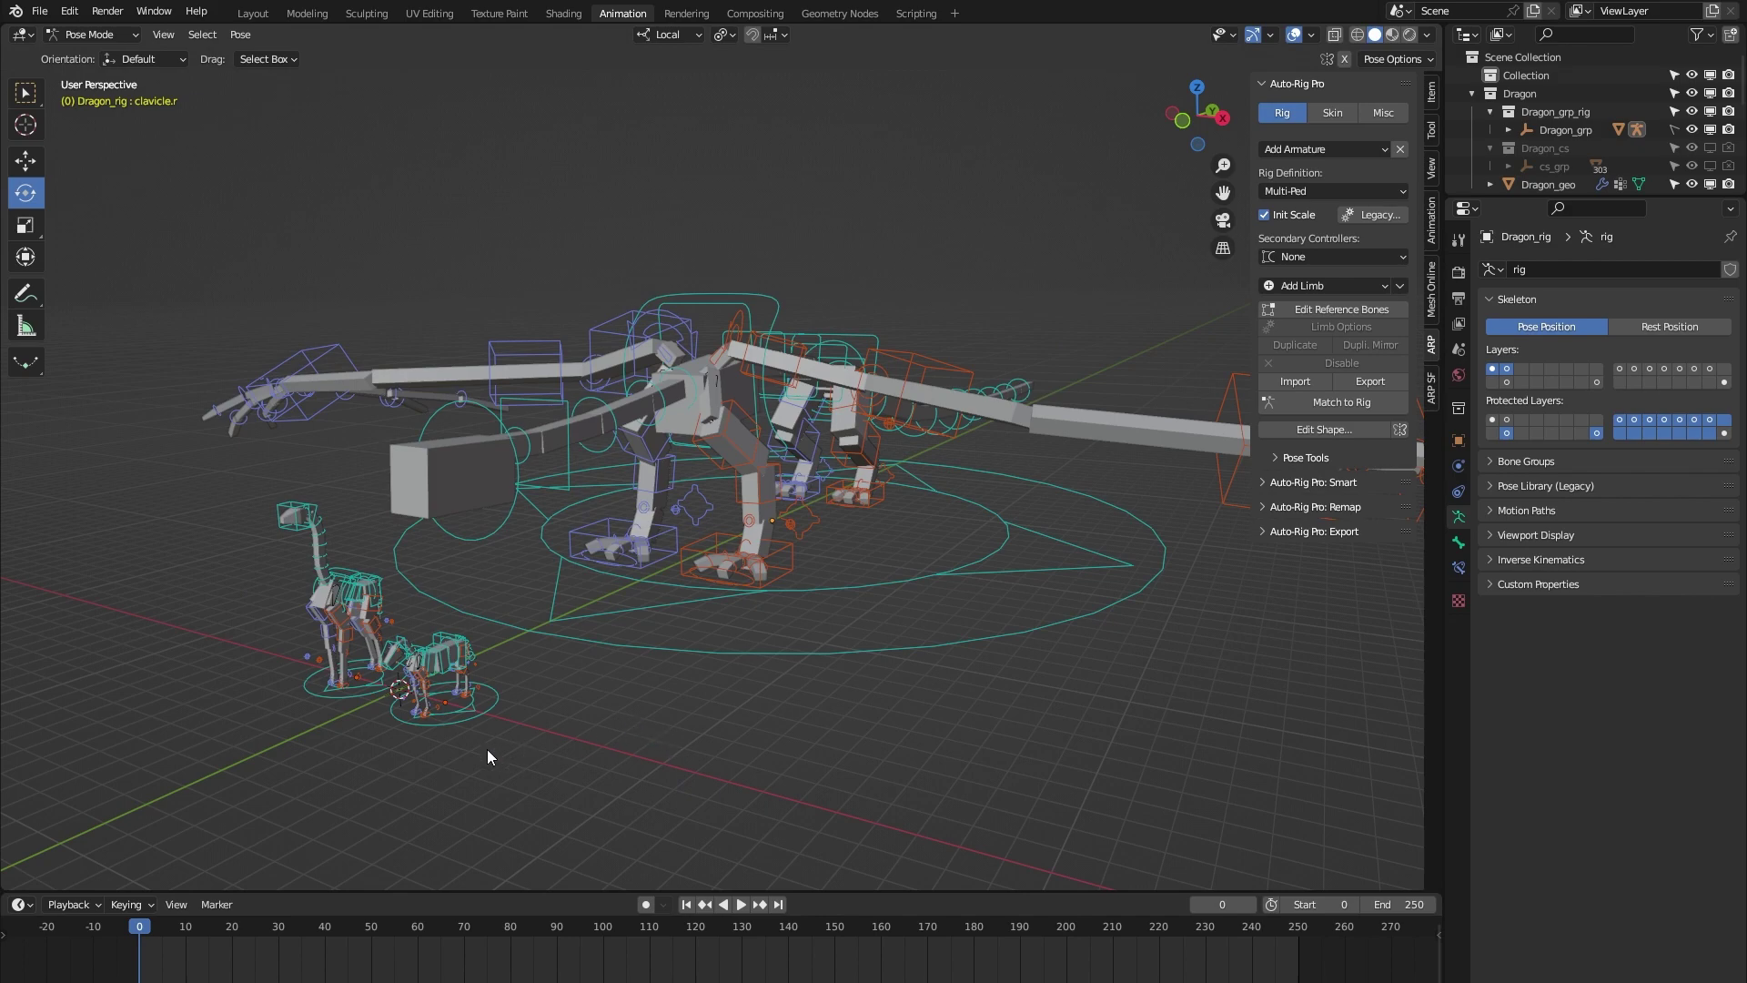
- Enable X-ray and rotate the horse rig's clavicle bone
scroll(411, 642, up, 6)
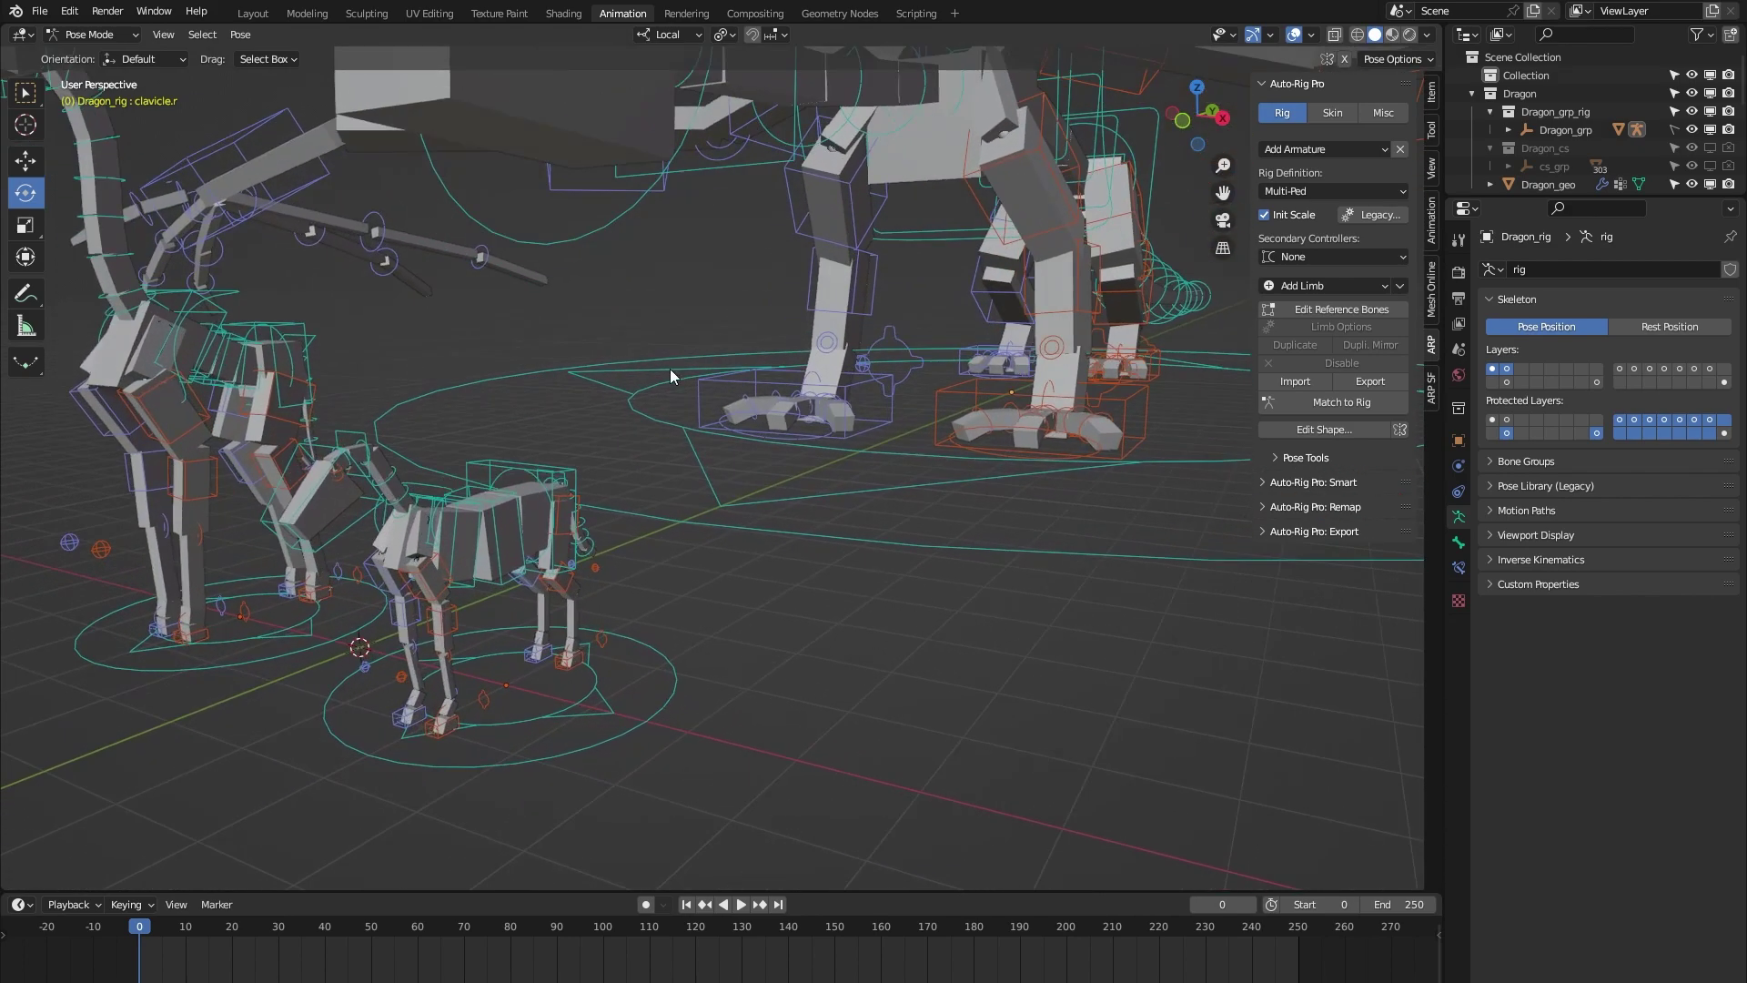
click(1334, 34)
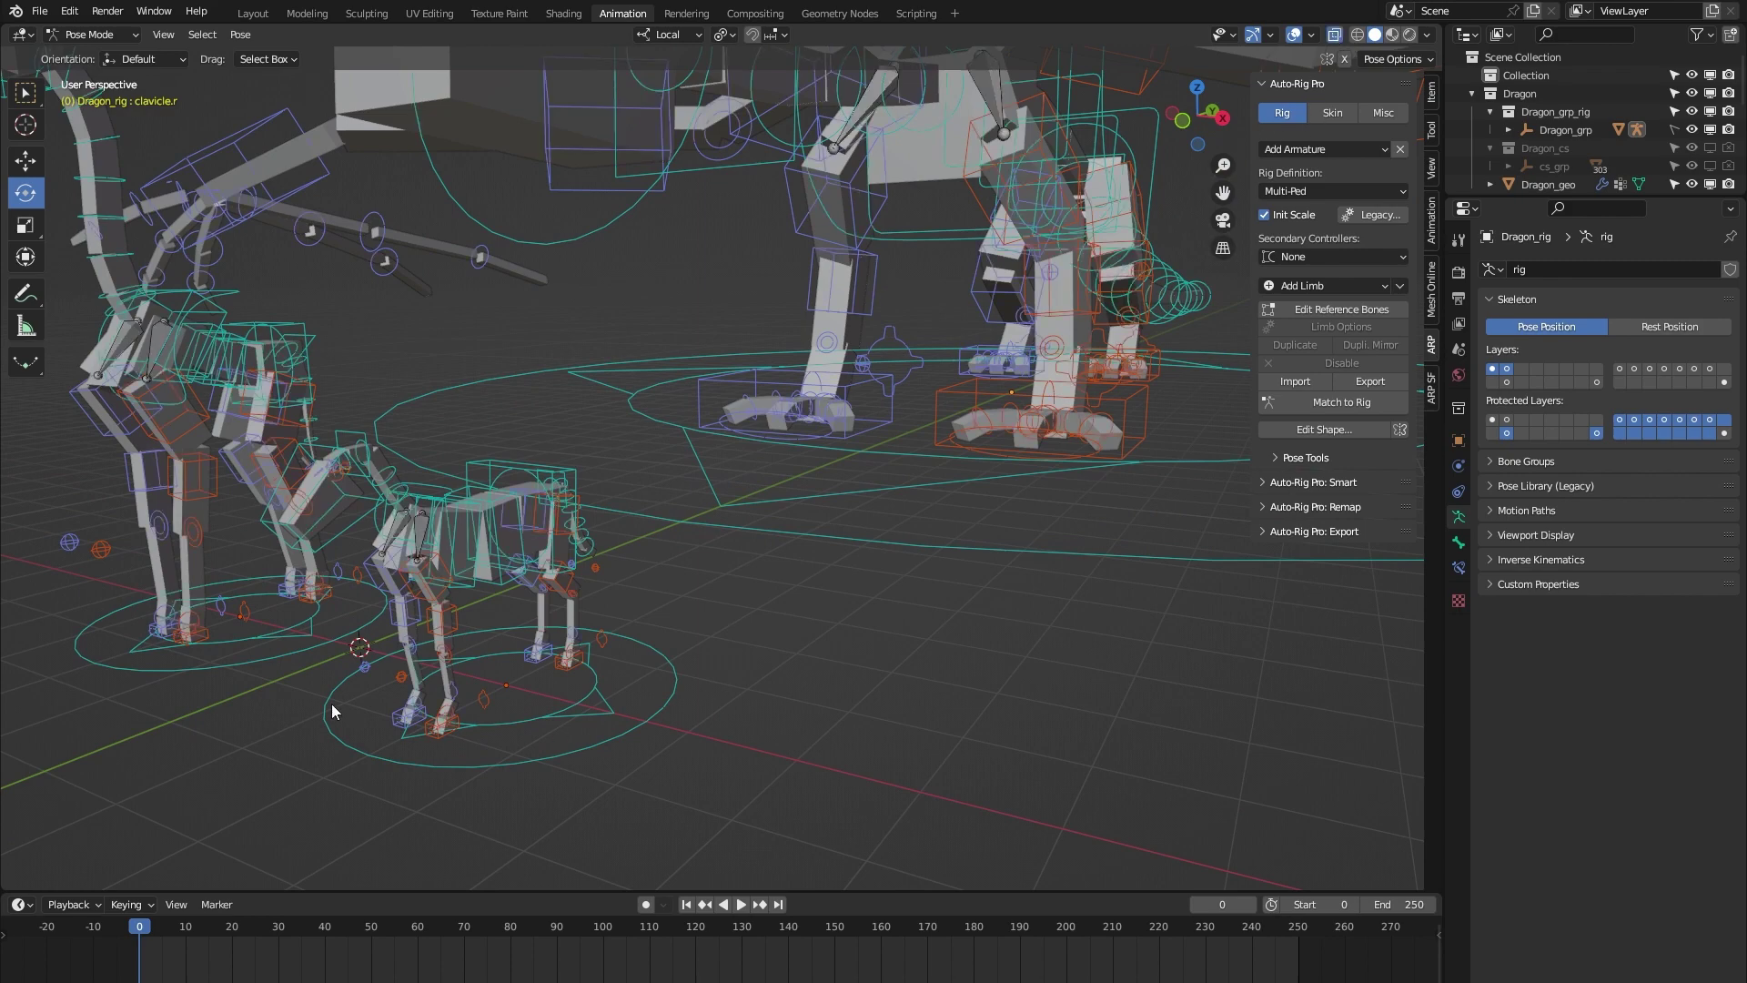
scroll(386, 653, up, 4)
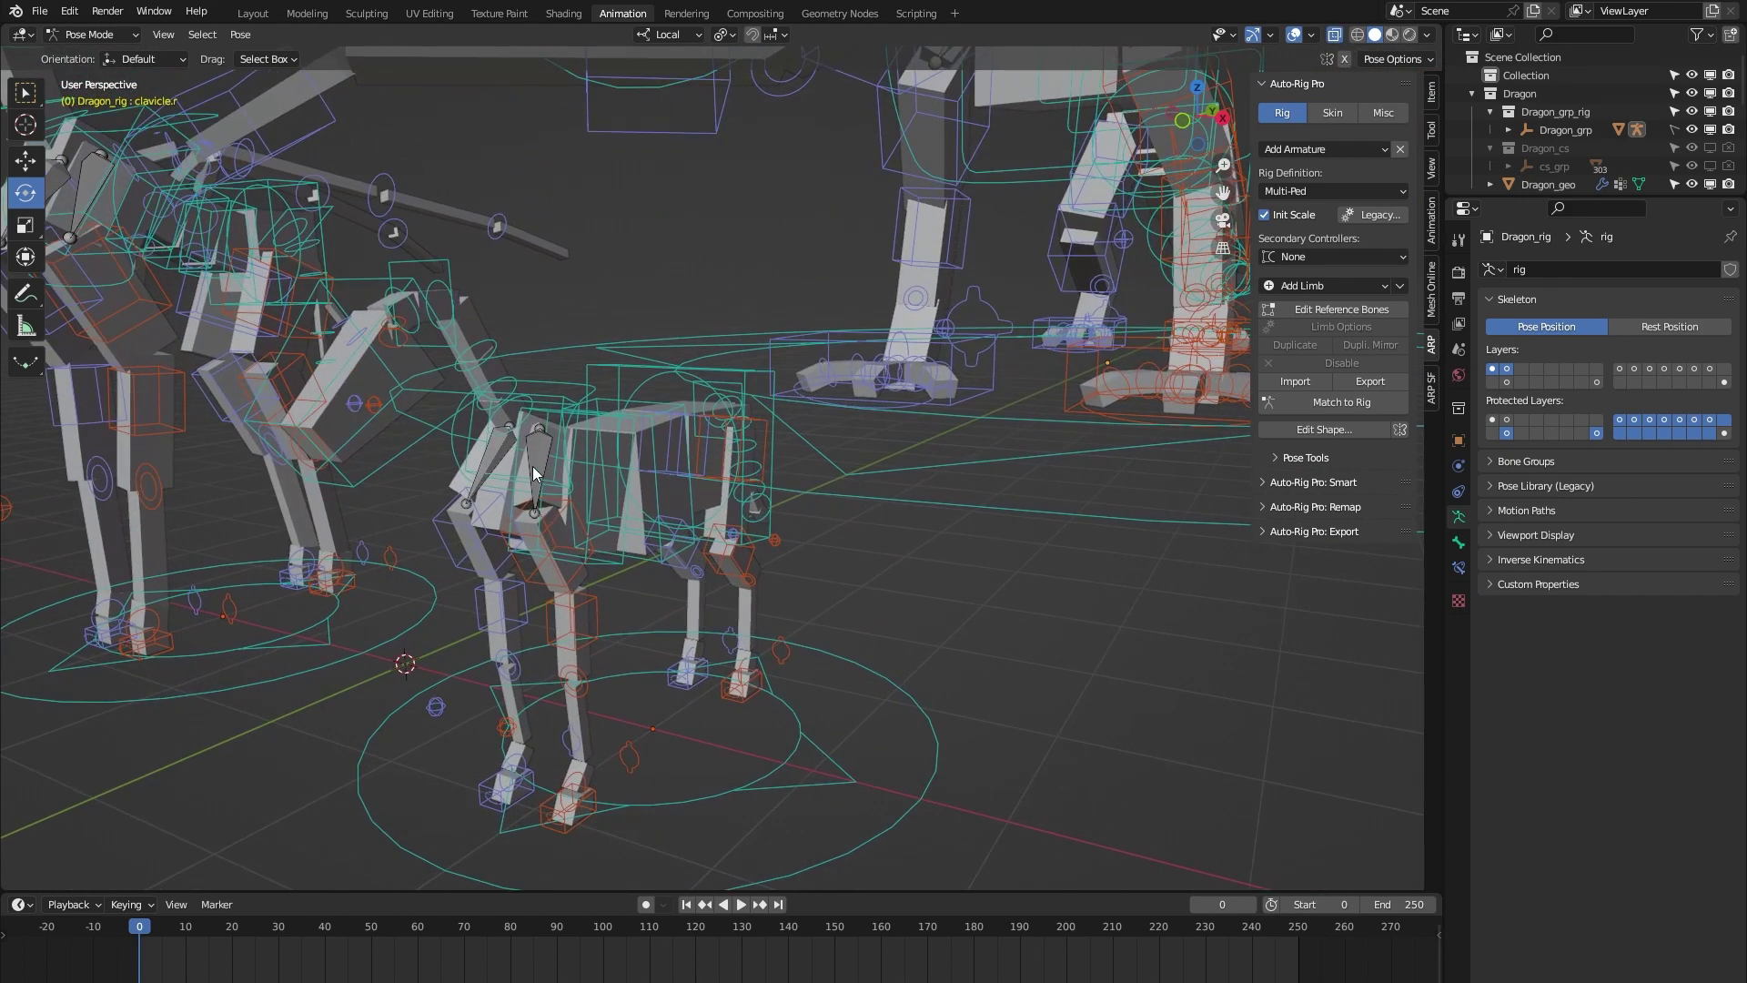
click(532, 462)
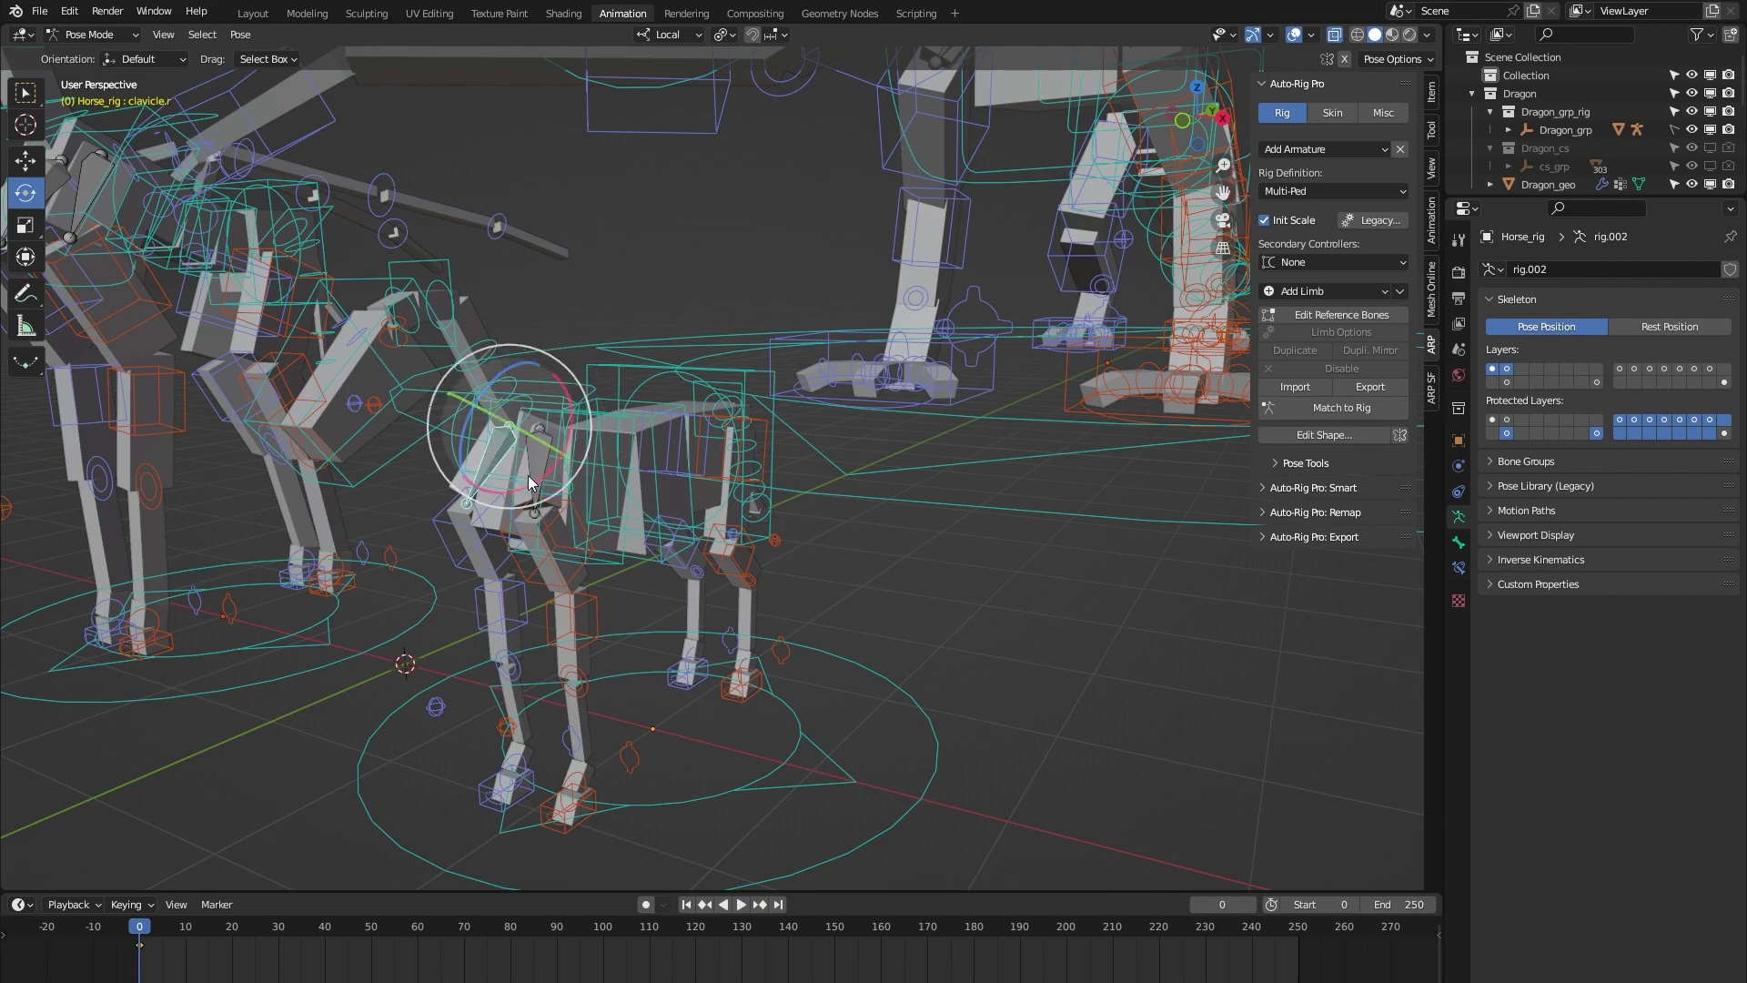
drag(508, 452, 507, 486)
- Rotate the giraffe rig's clavicle bone to show its shoulder pivot
scroll(178, 429, down, 3)
scroll(526, 641, up, 5)
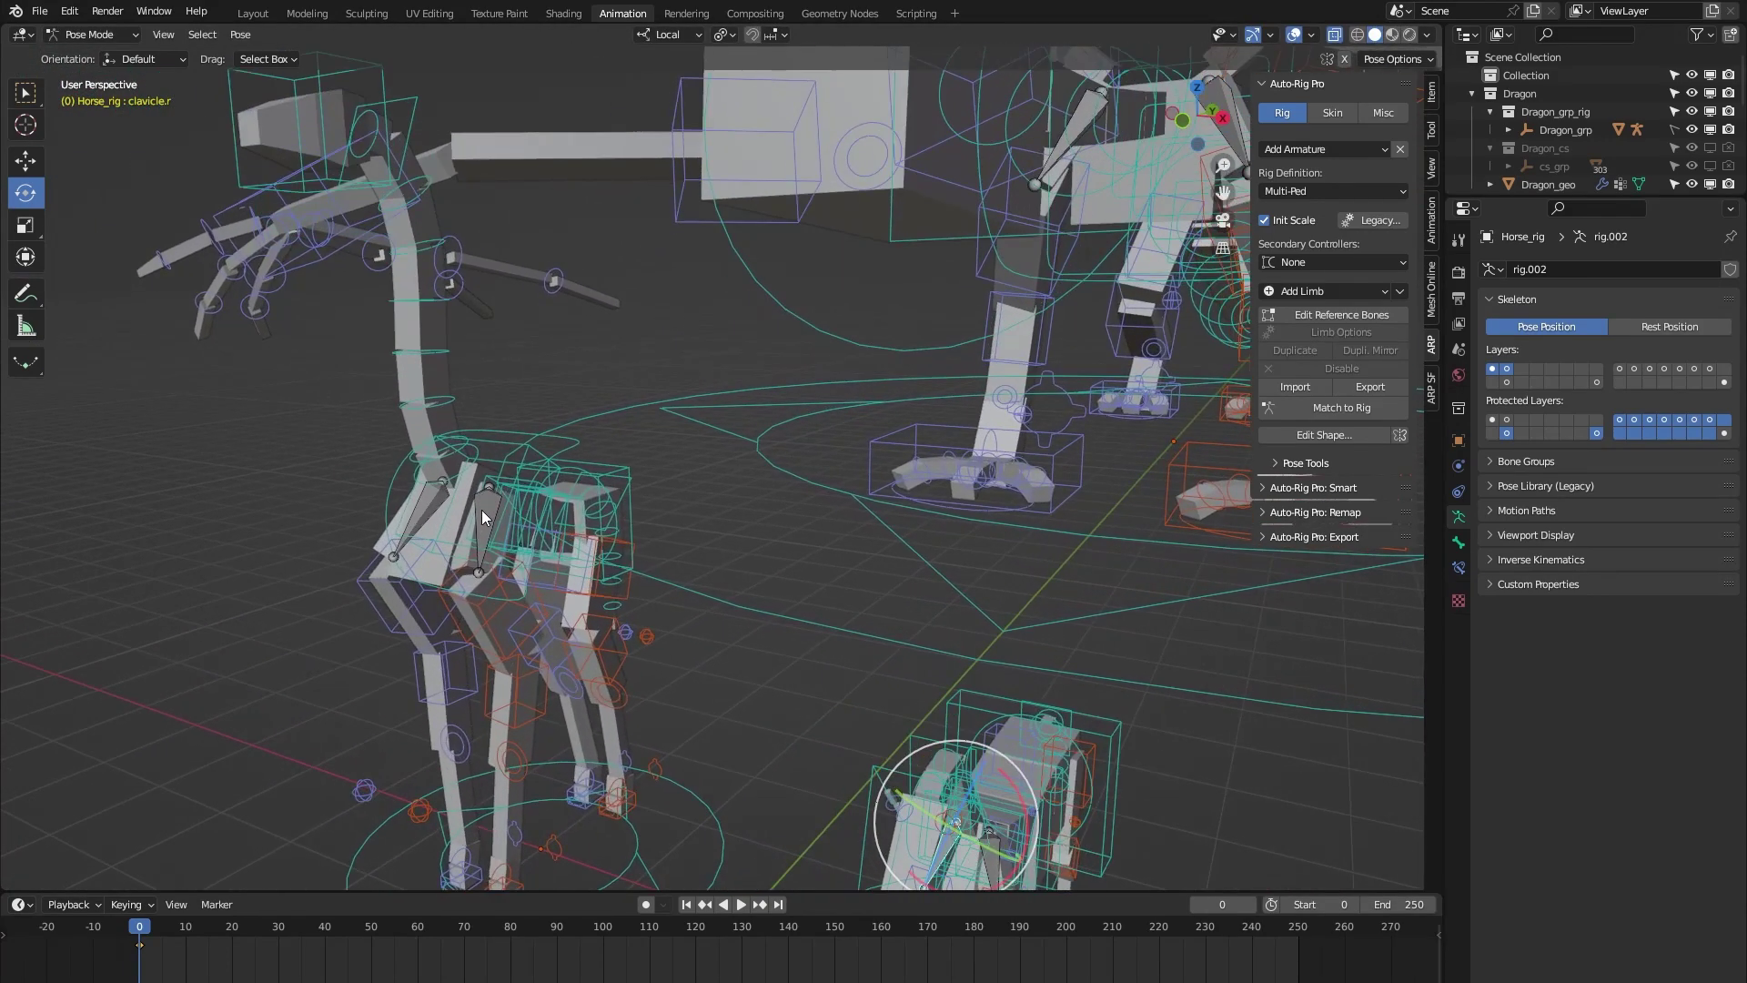
click(484, 510)
drag(488, 509, 474, 523)
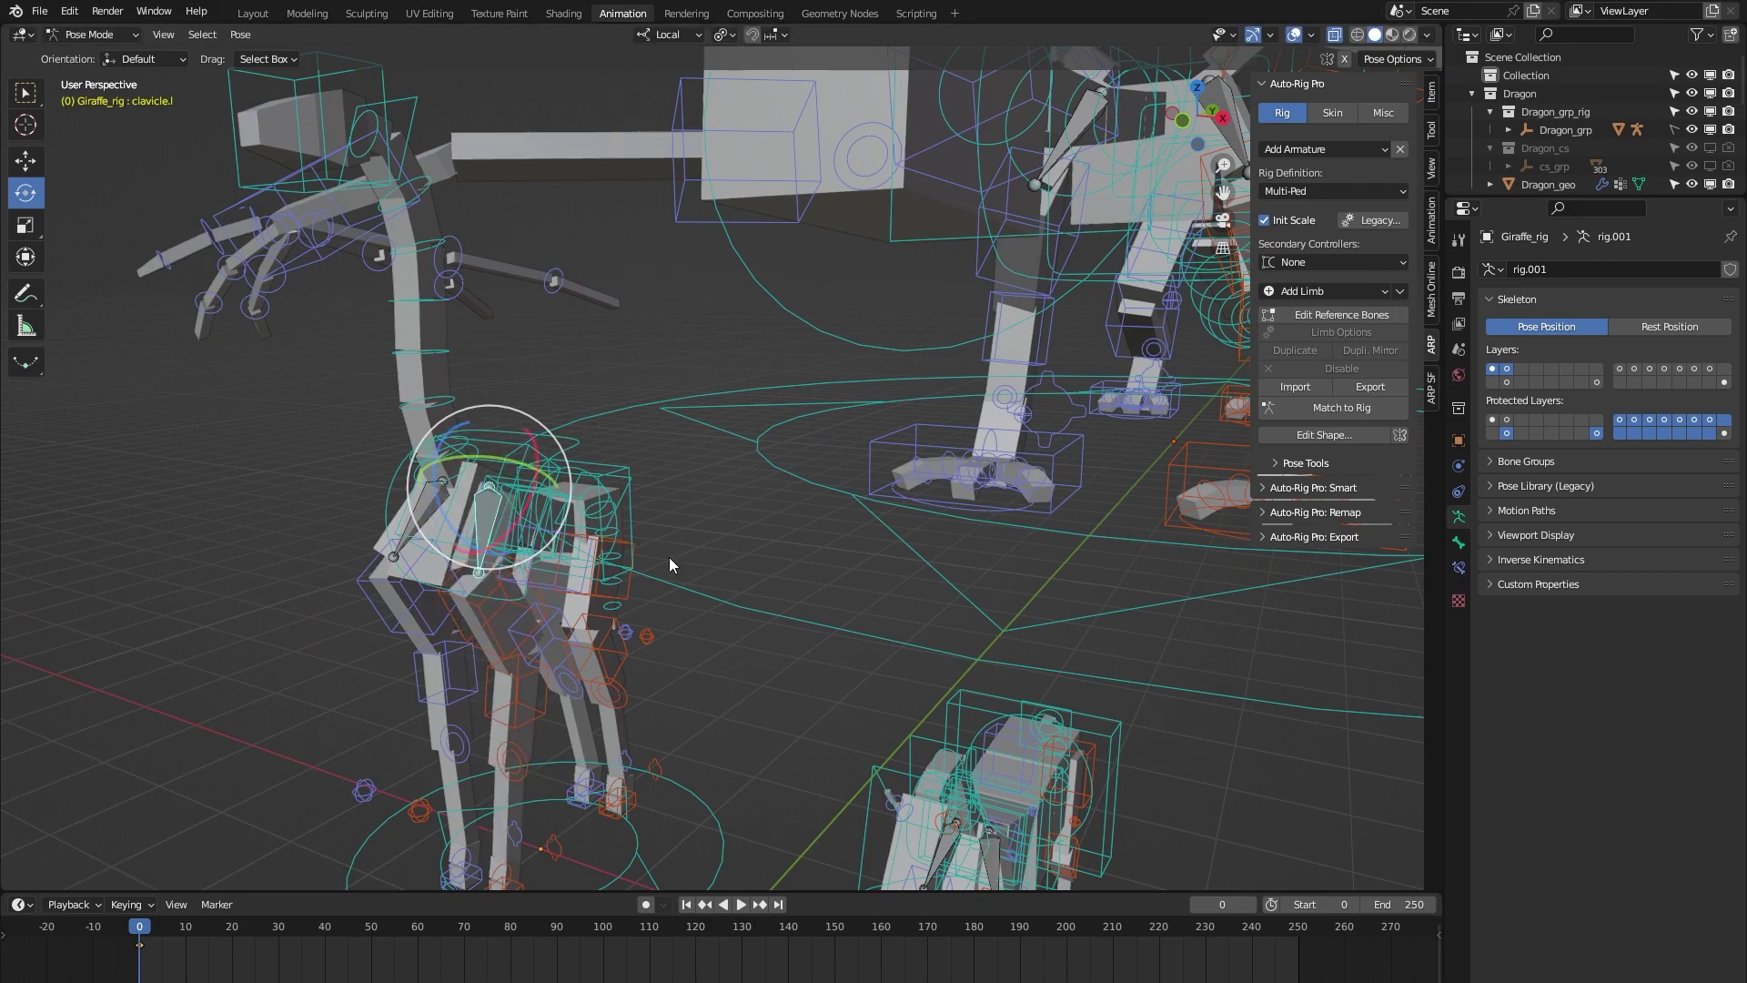
scroll(669, 556, down, 3)
scroll(895, 484, up, 6)
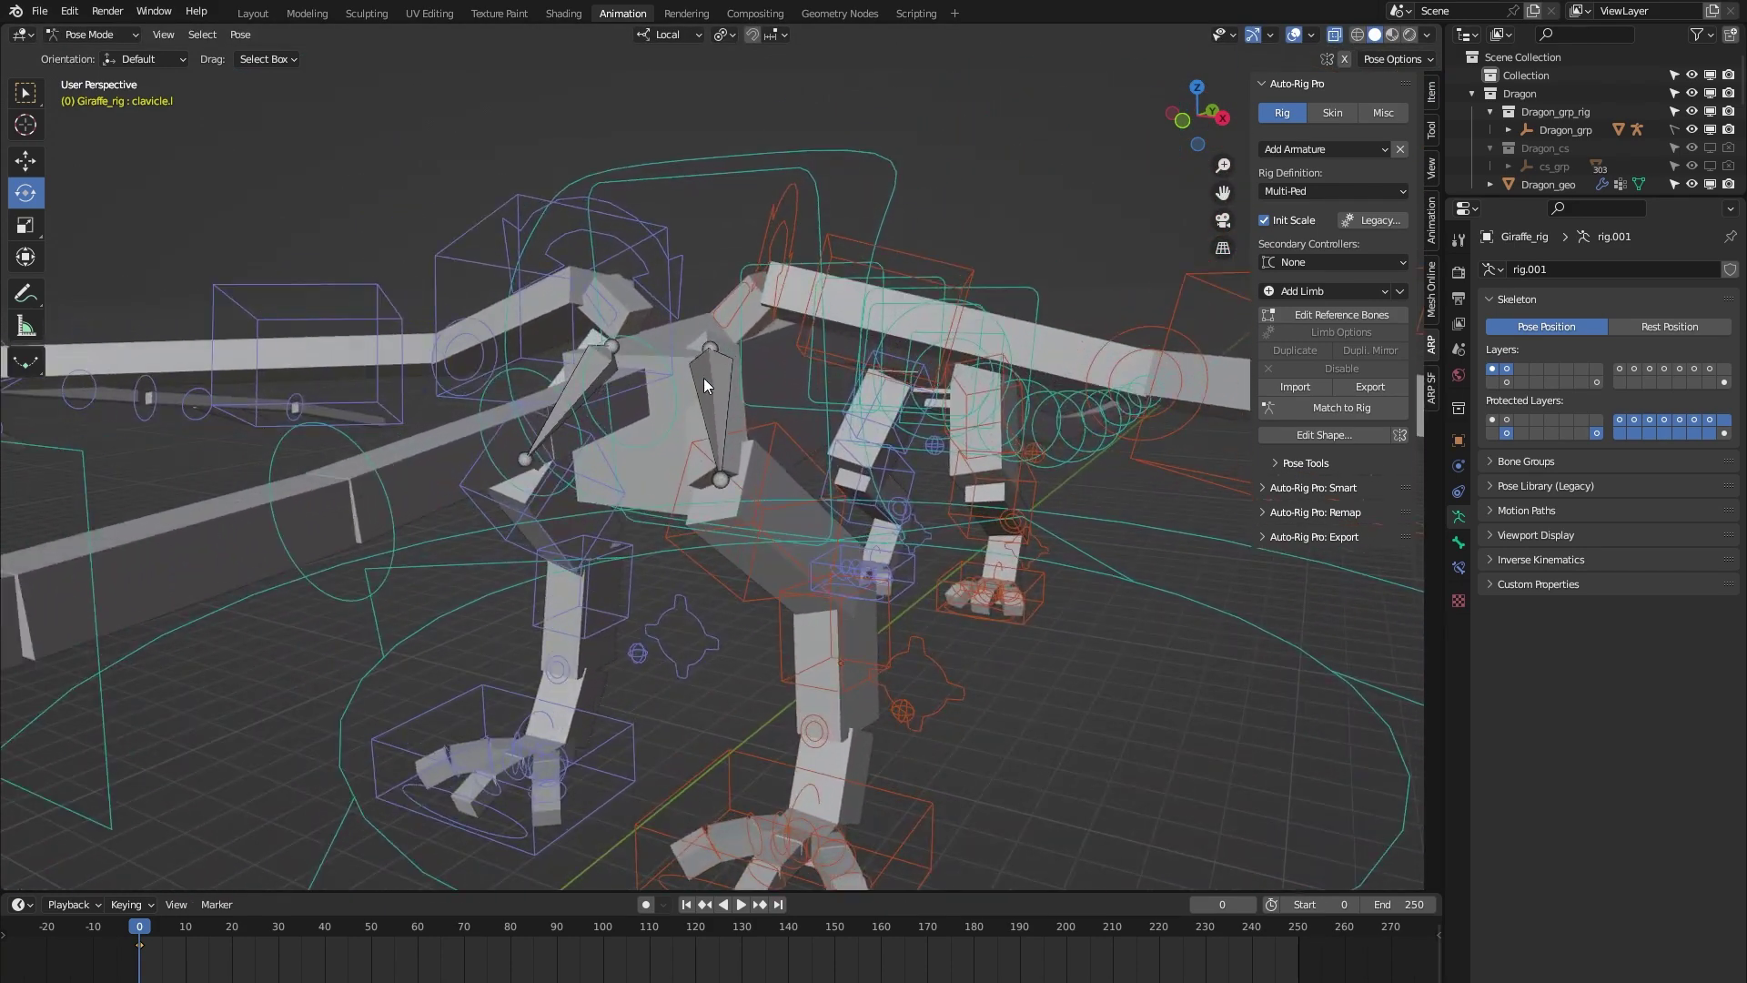
- Rotate the dragon rig's left clavicle bone
click(710, 381)
drag(709, 380, 677, 352)
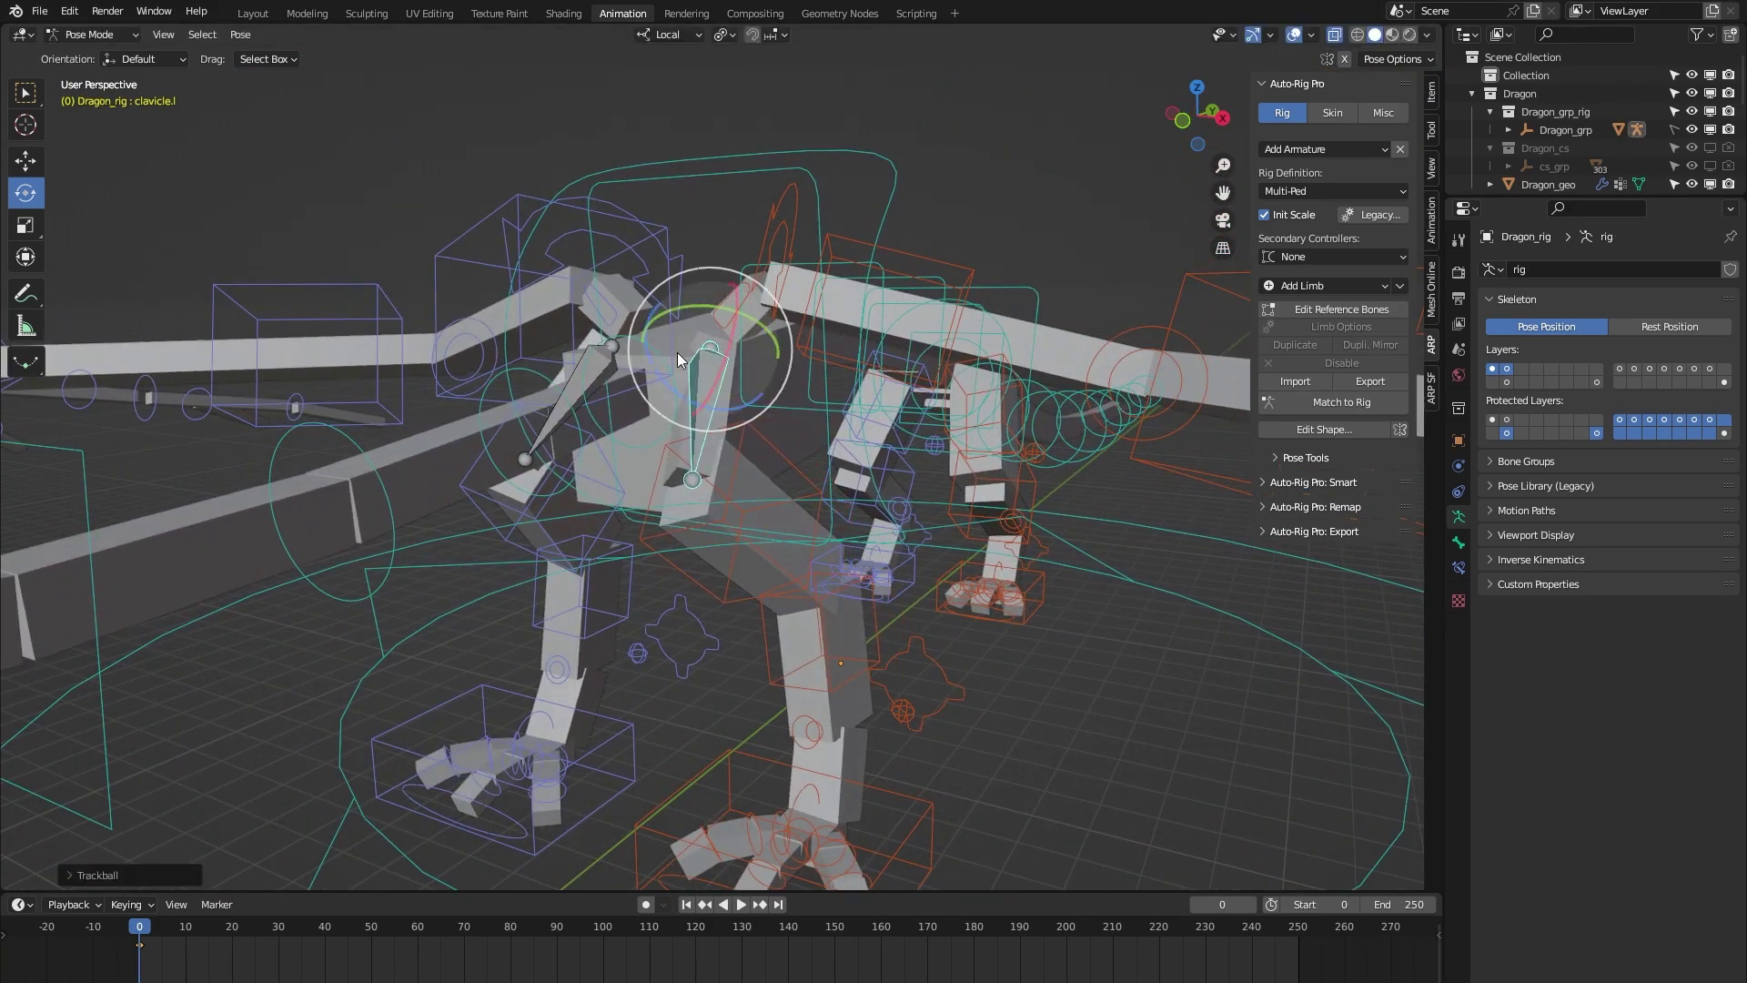
scroll(659, 427, down, 1)
scroll(659, 427, down, 4)
scroll(575, 388, up, 2)
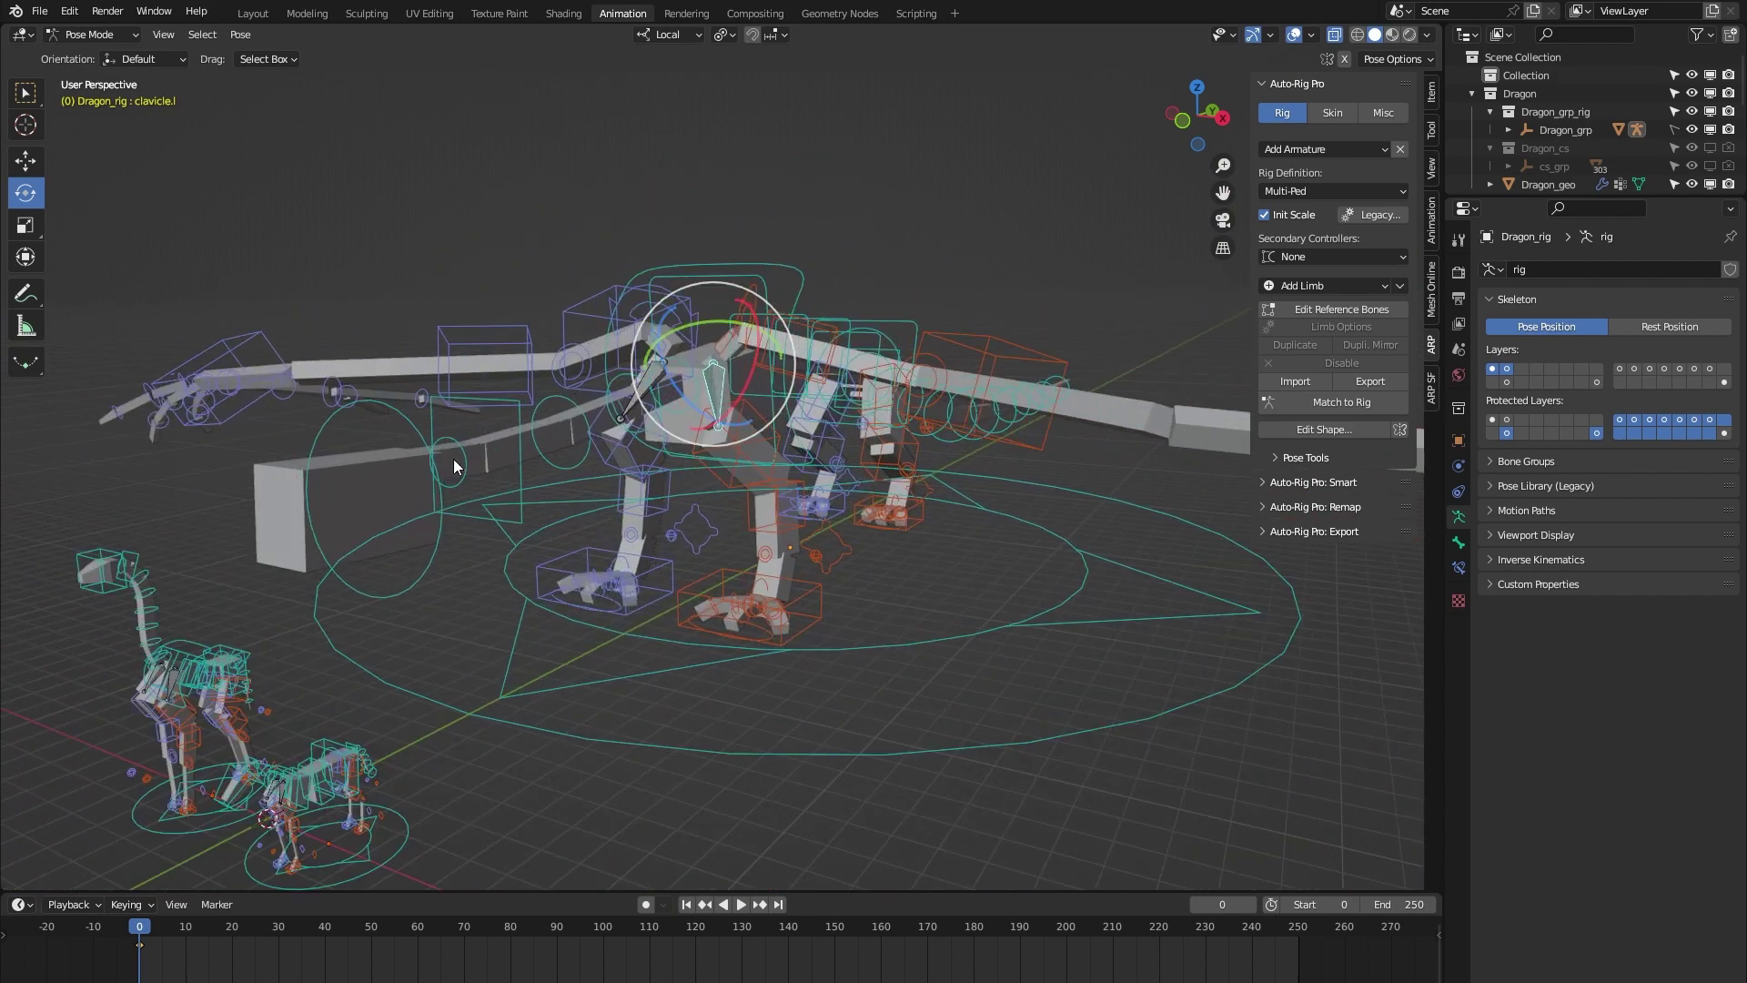
- Deselect all bones and switch to the giraffe rig's Blender file
middle_drag(539, 399, 549, 397)
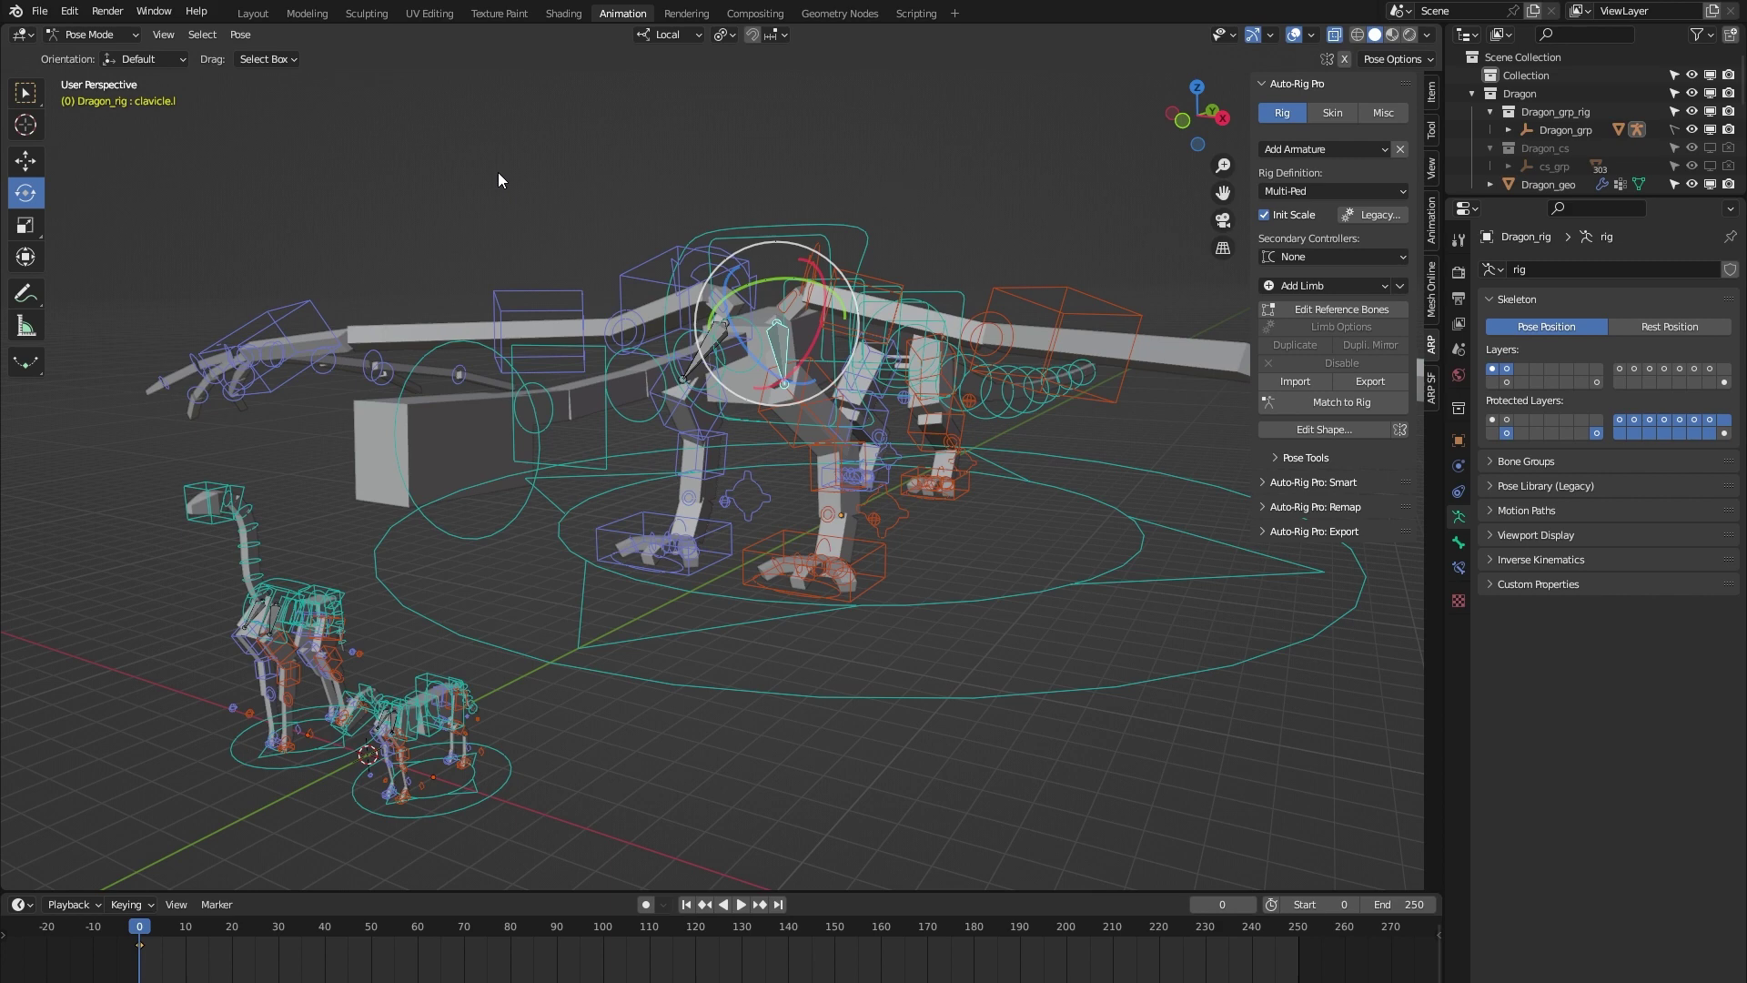
key(alt+a)
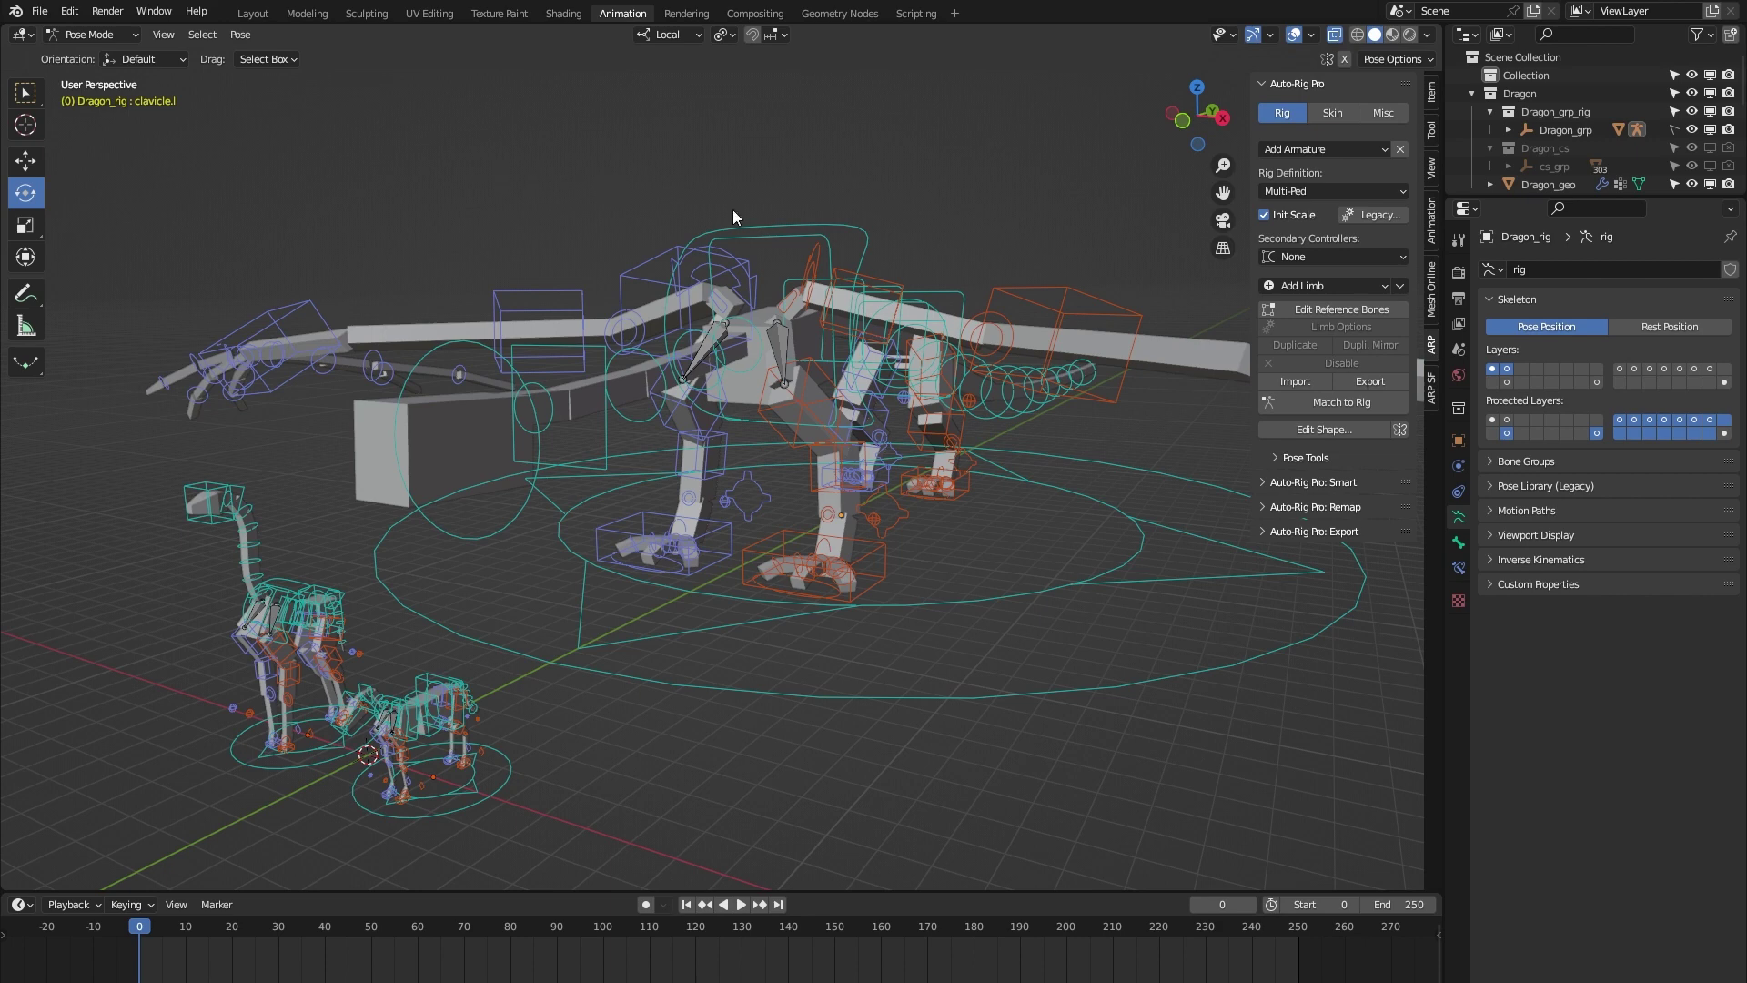
mouse_move(1393, 982)
click(1495, 932)
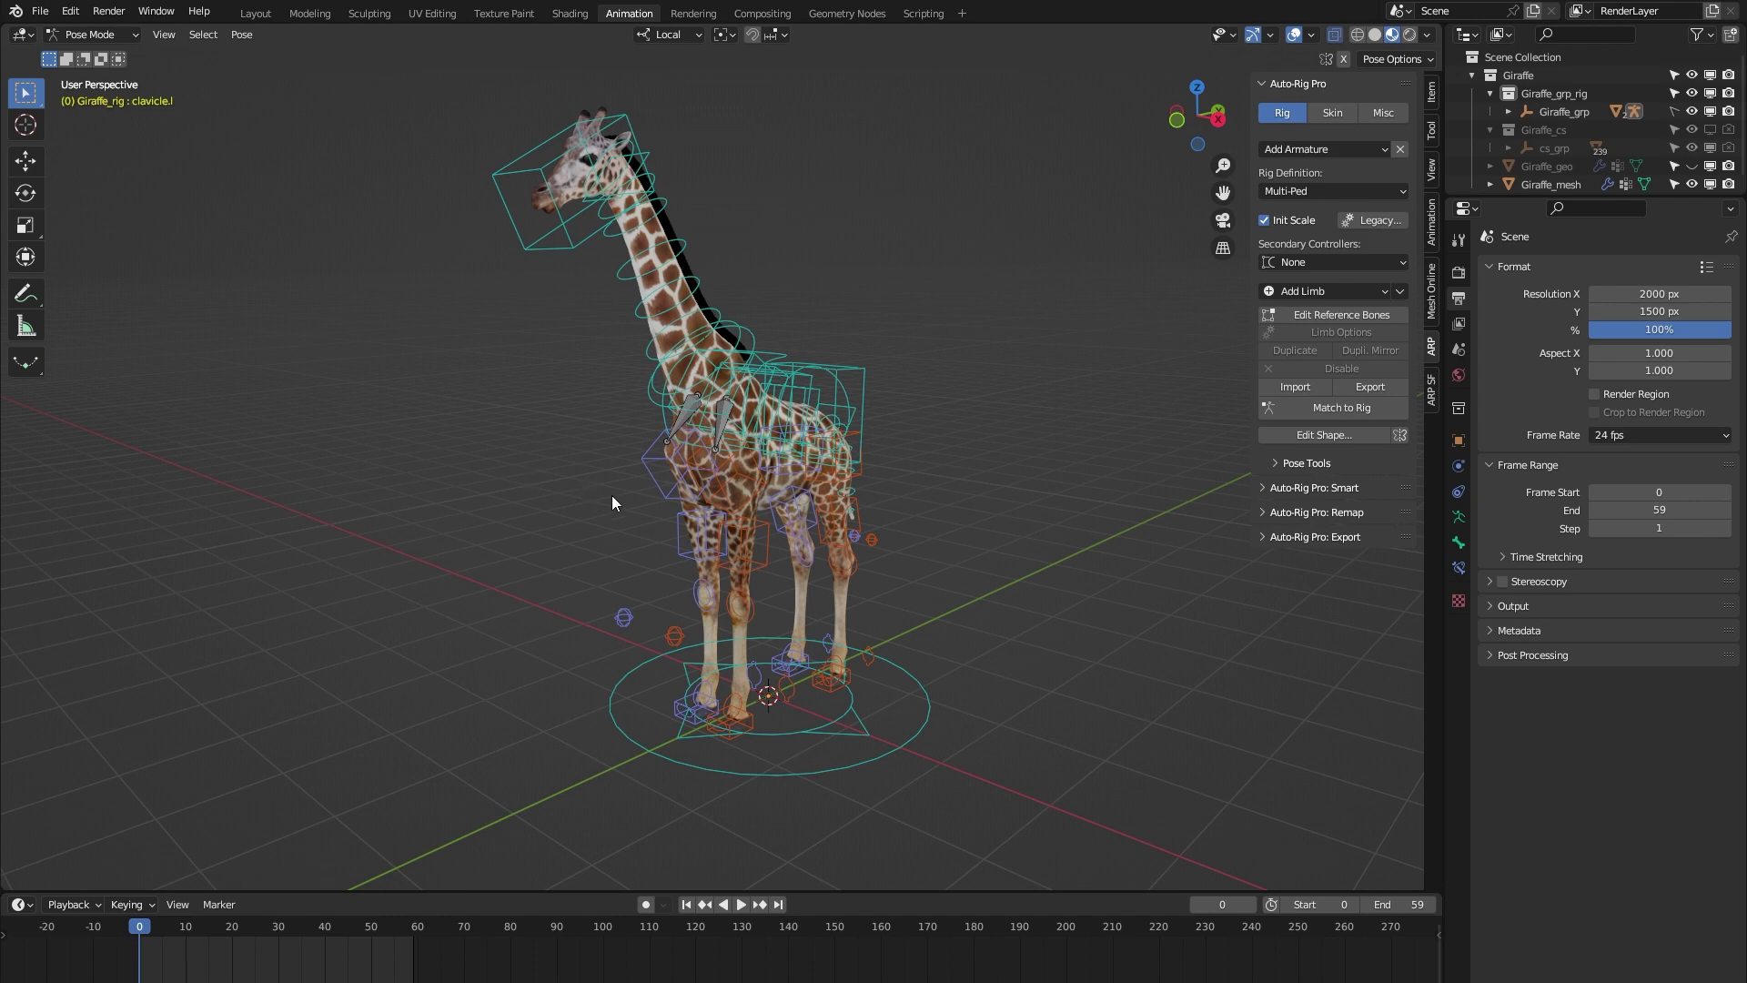
- Trackball-rotate the giraffe's left clavicle bone to a new shoulder angle
ctrl+middle_drag(702, 488, 726, 304)
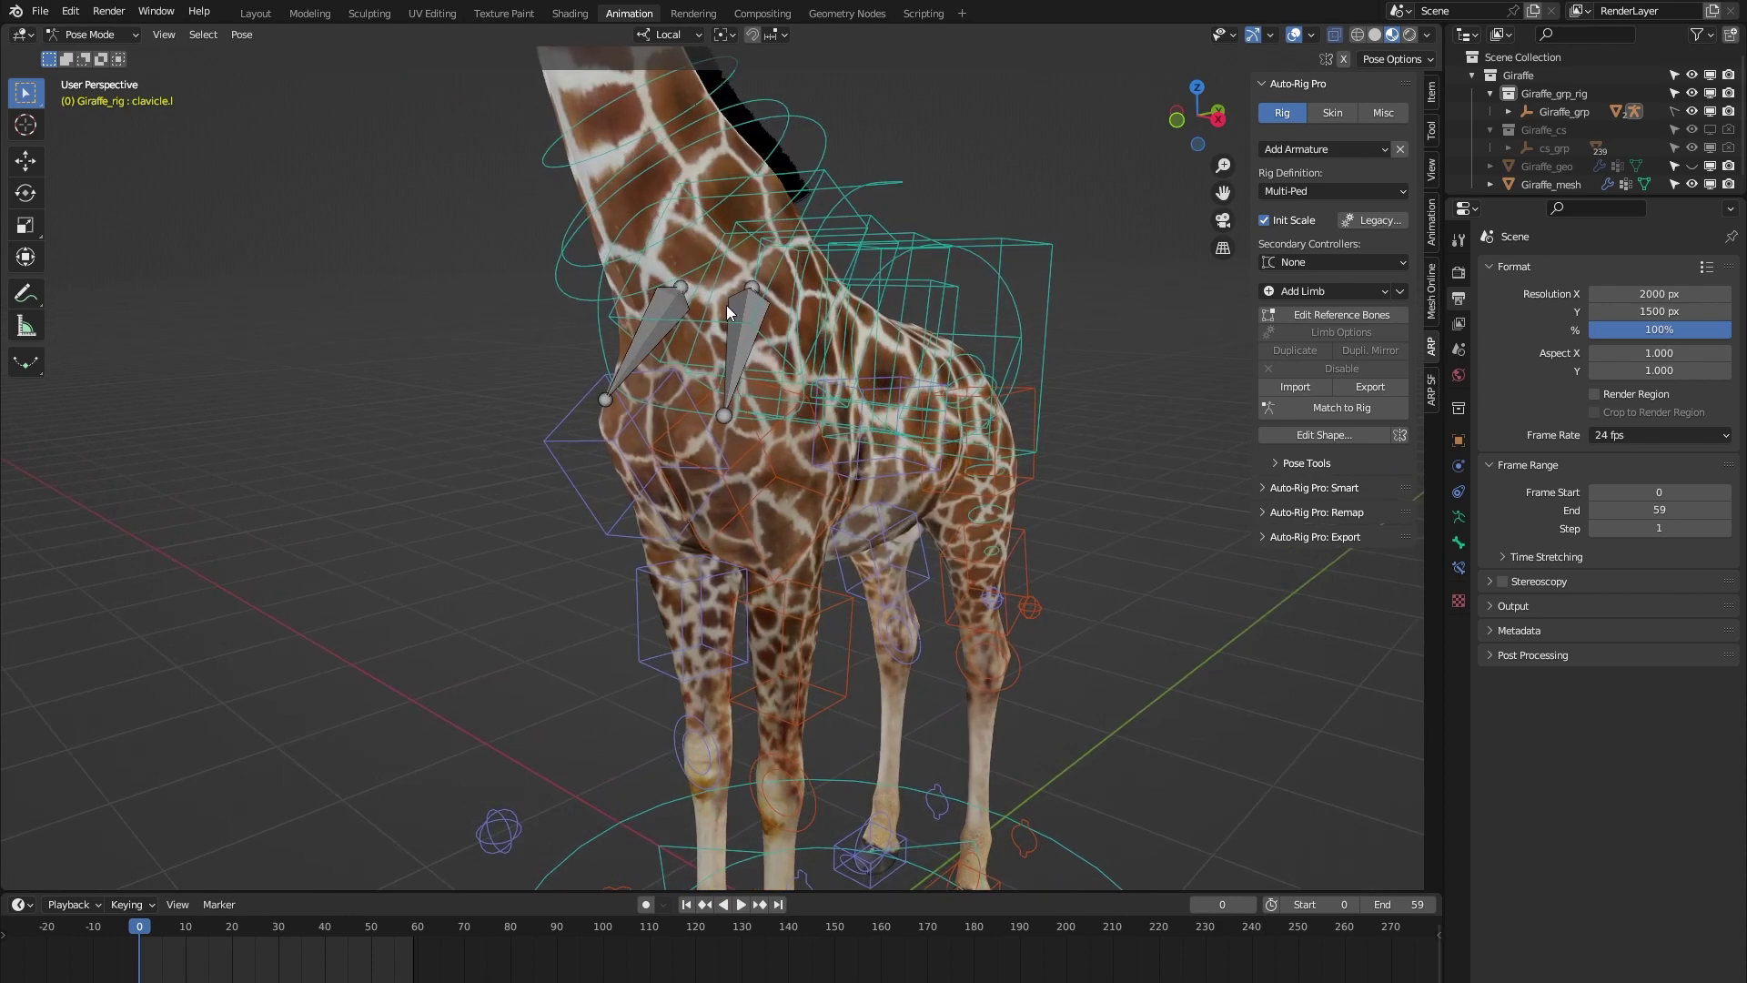
click(745, 319)
key(shift+space)
key(r)
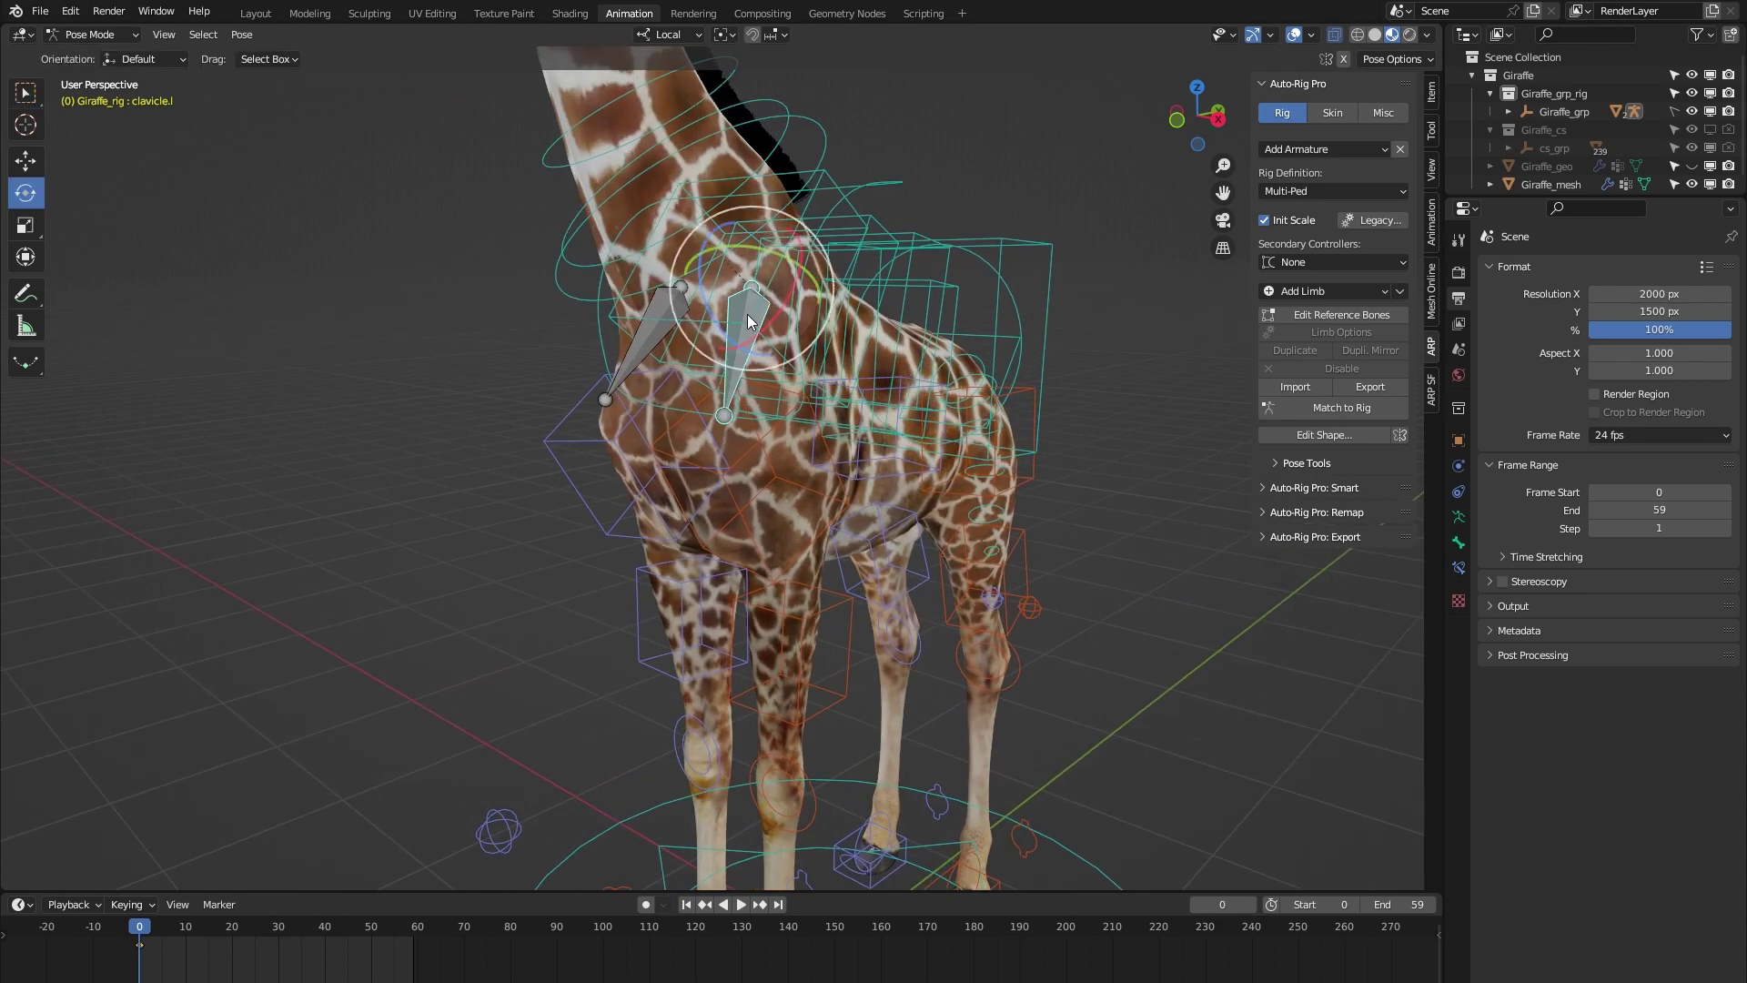
drag(746, 314, 701, 337)
- Switch to the Move tool and centre the view on the giraffe's shoulder
scroll(586, 369, down, 5)
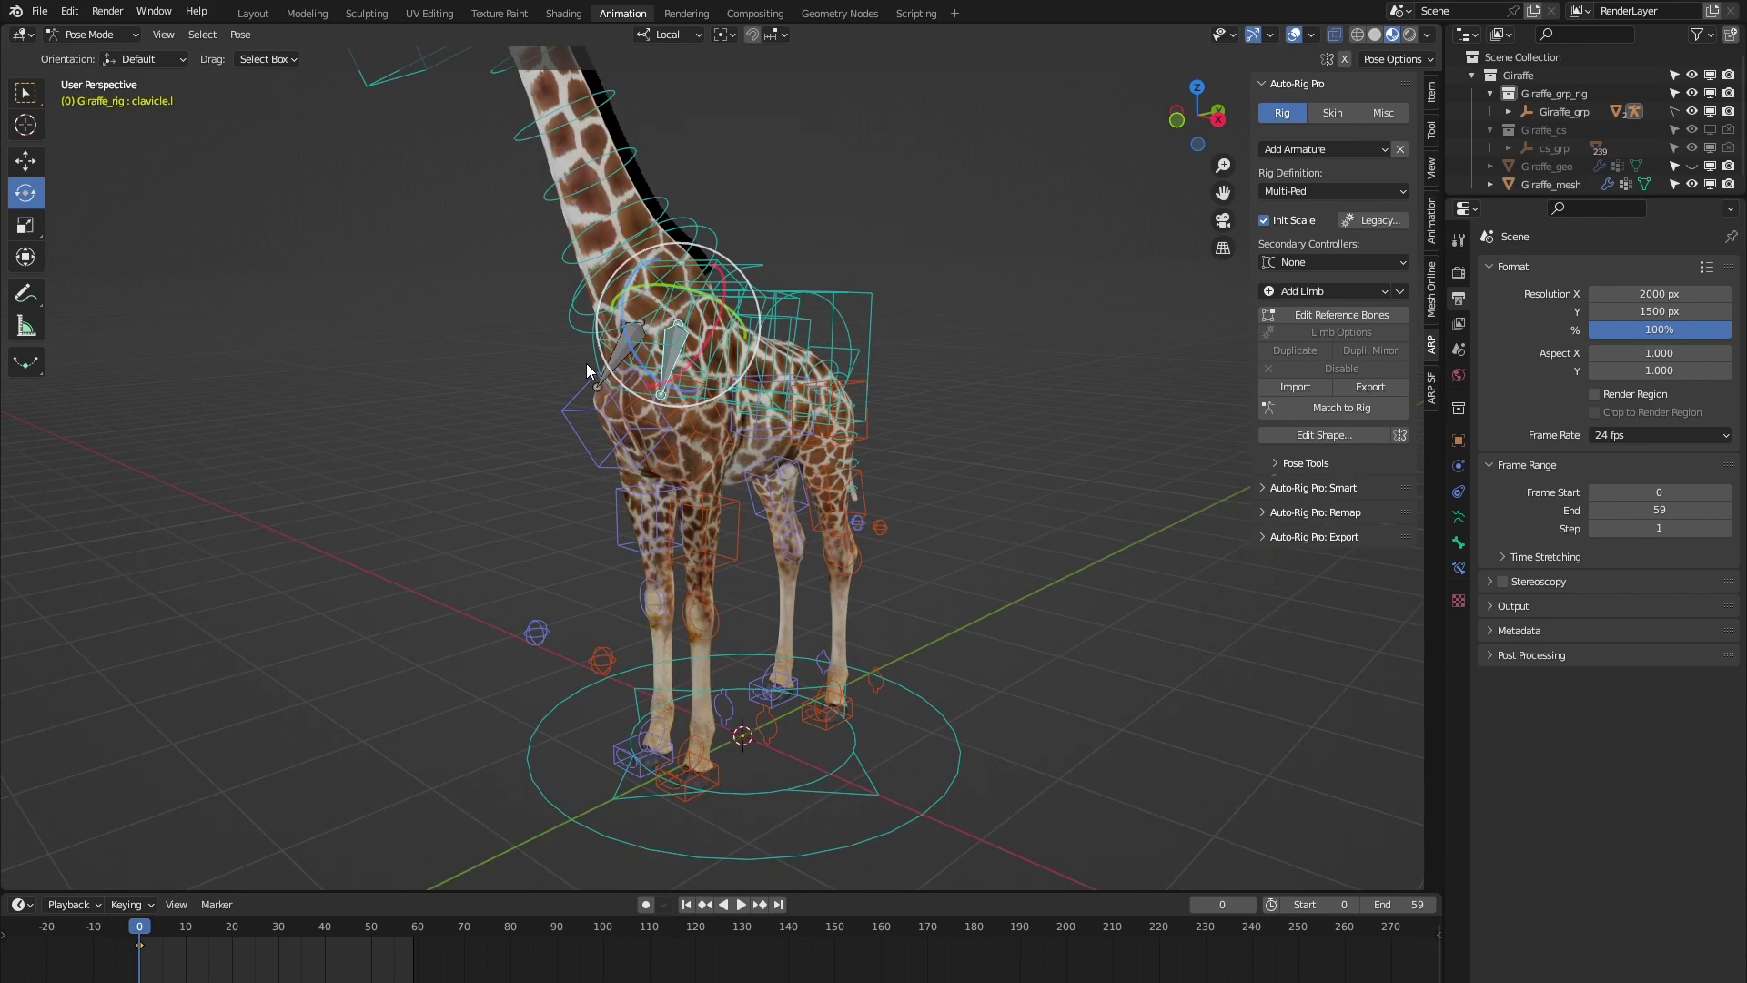
mouse_move(585, 363)
middle_down()
mouse_move(516, 380)
mouse_move(565, 380)
middle_up()
scroll(565, 373, up, 3)
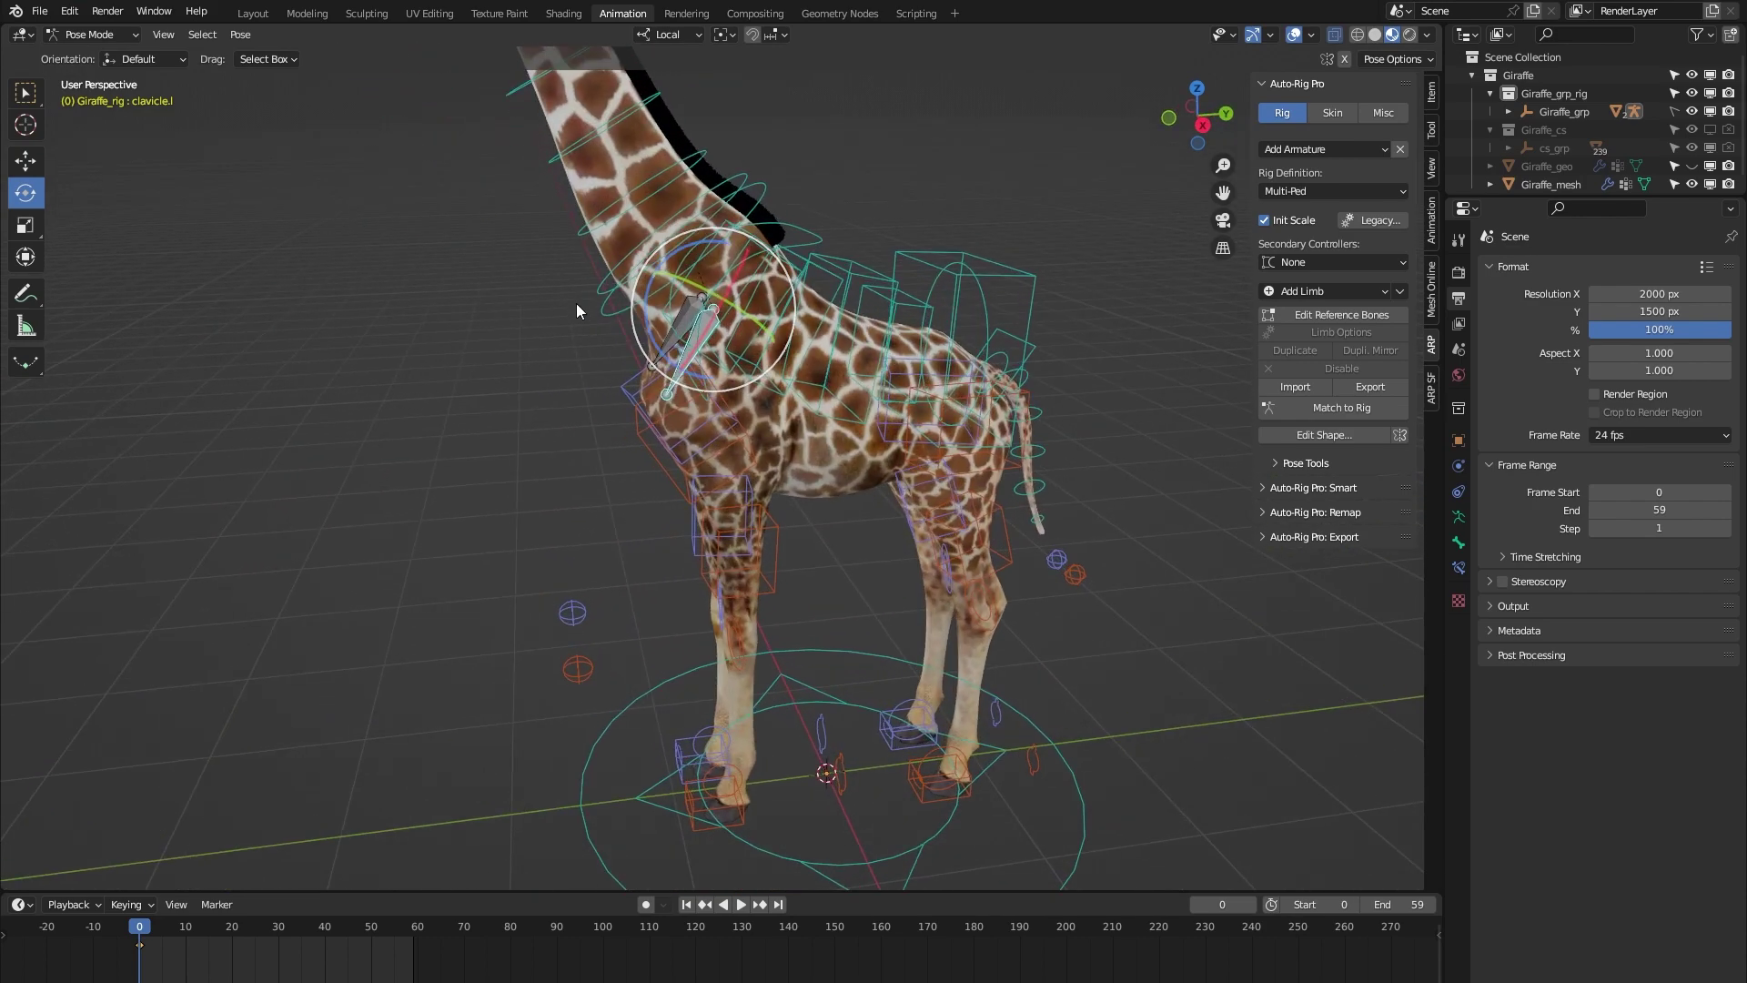
key(shift+space)
key(g)
shift+middle_drag(549, 395, 520, 446)
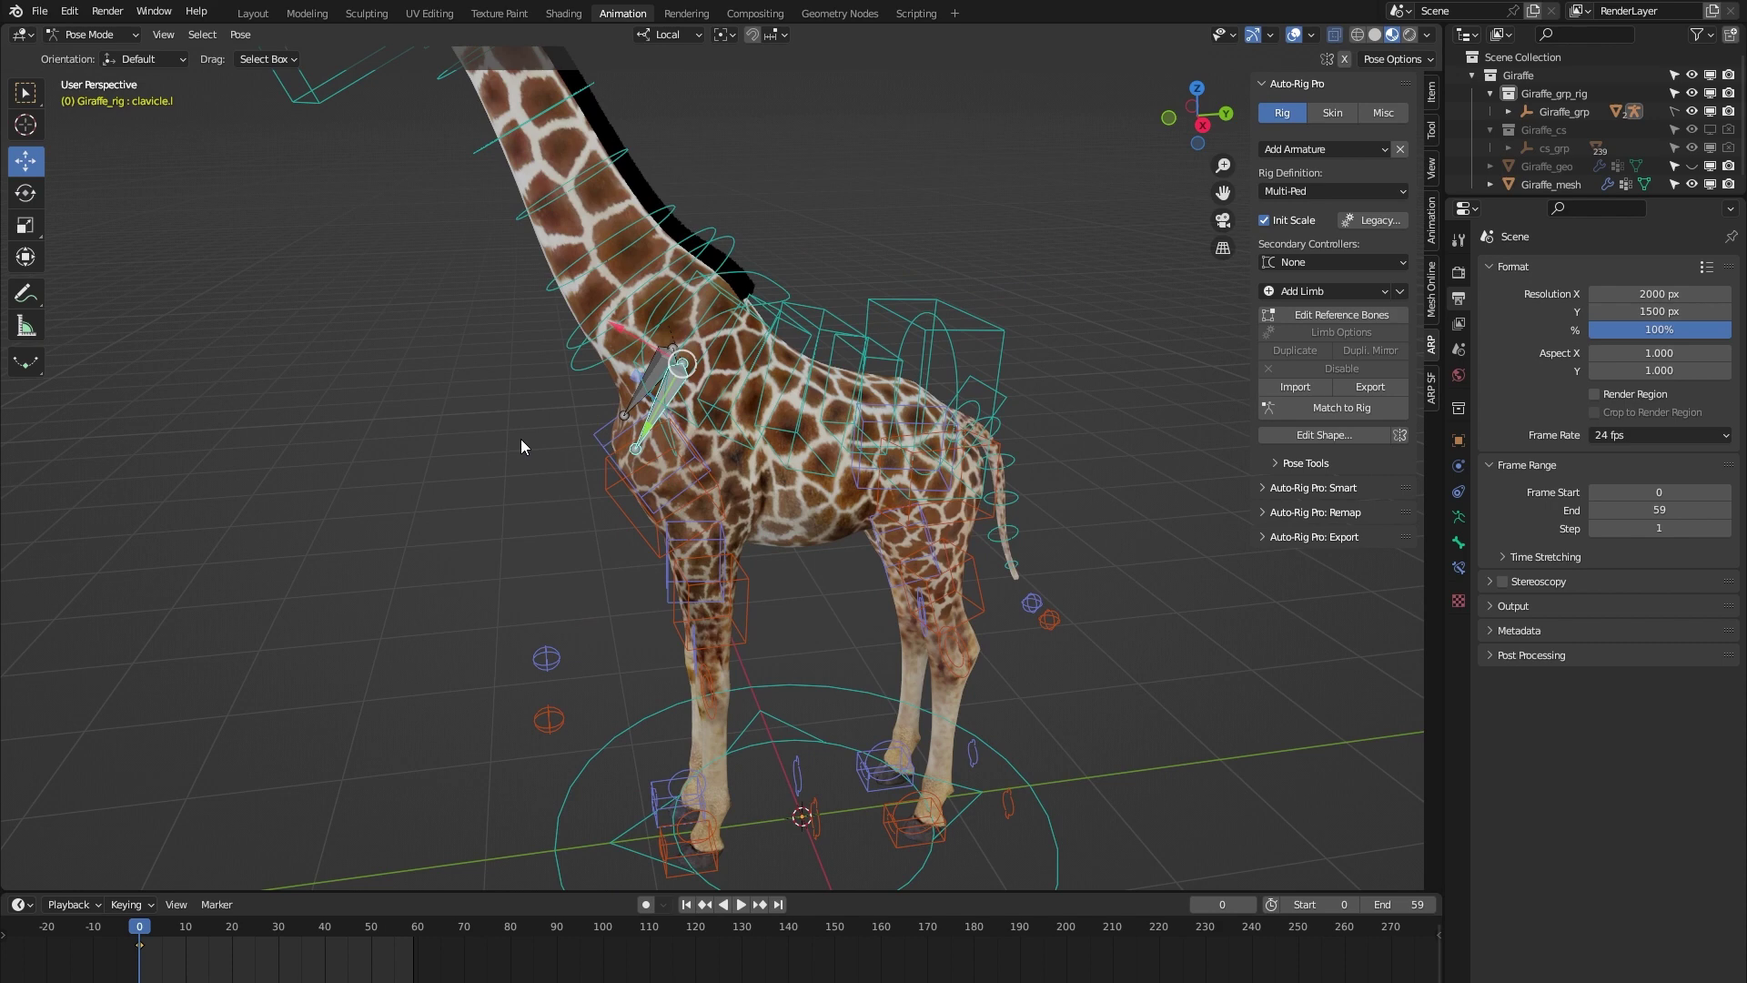
- Enter Edit Reference Bones and toggle the armature's Skeleton layer visibility
click(1337, 315)
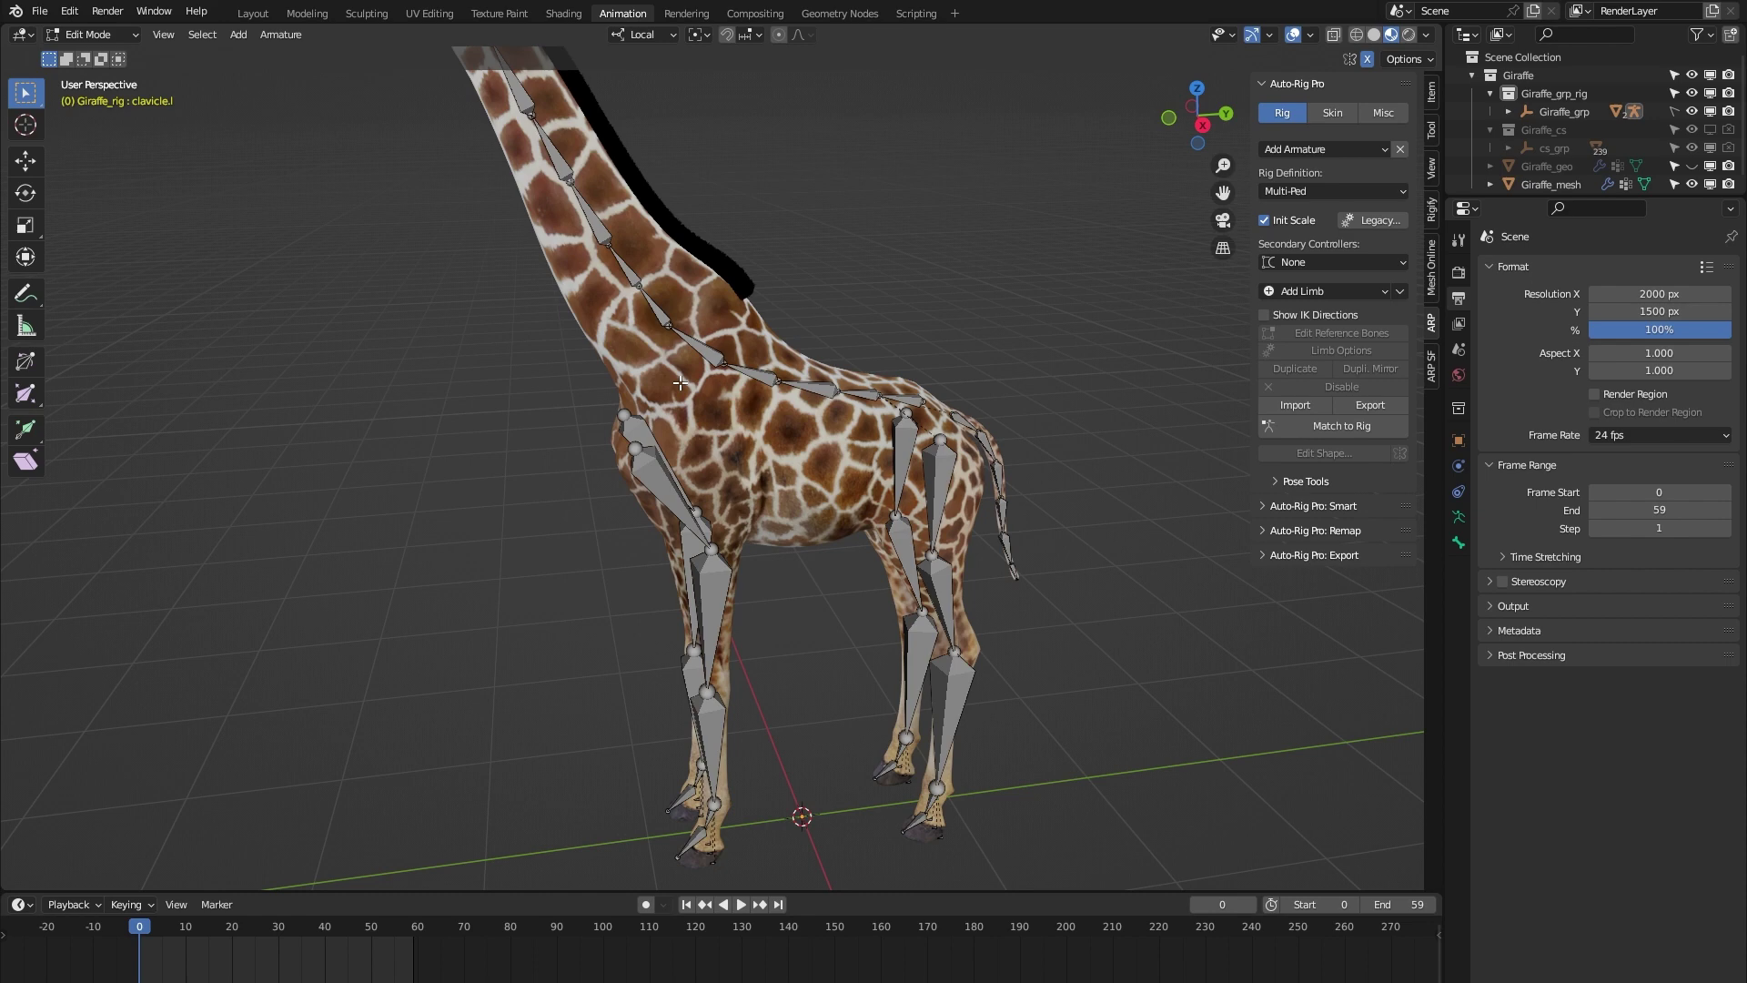
click(1458, 517)
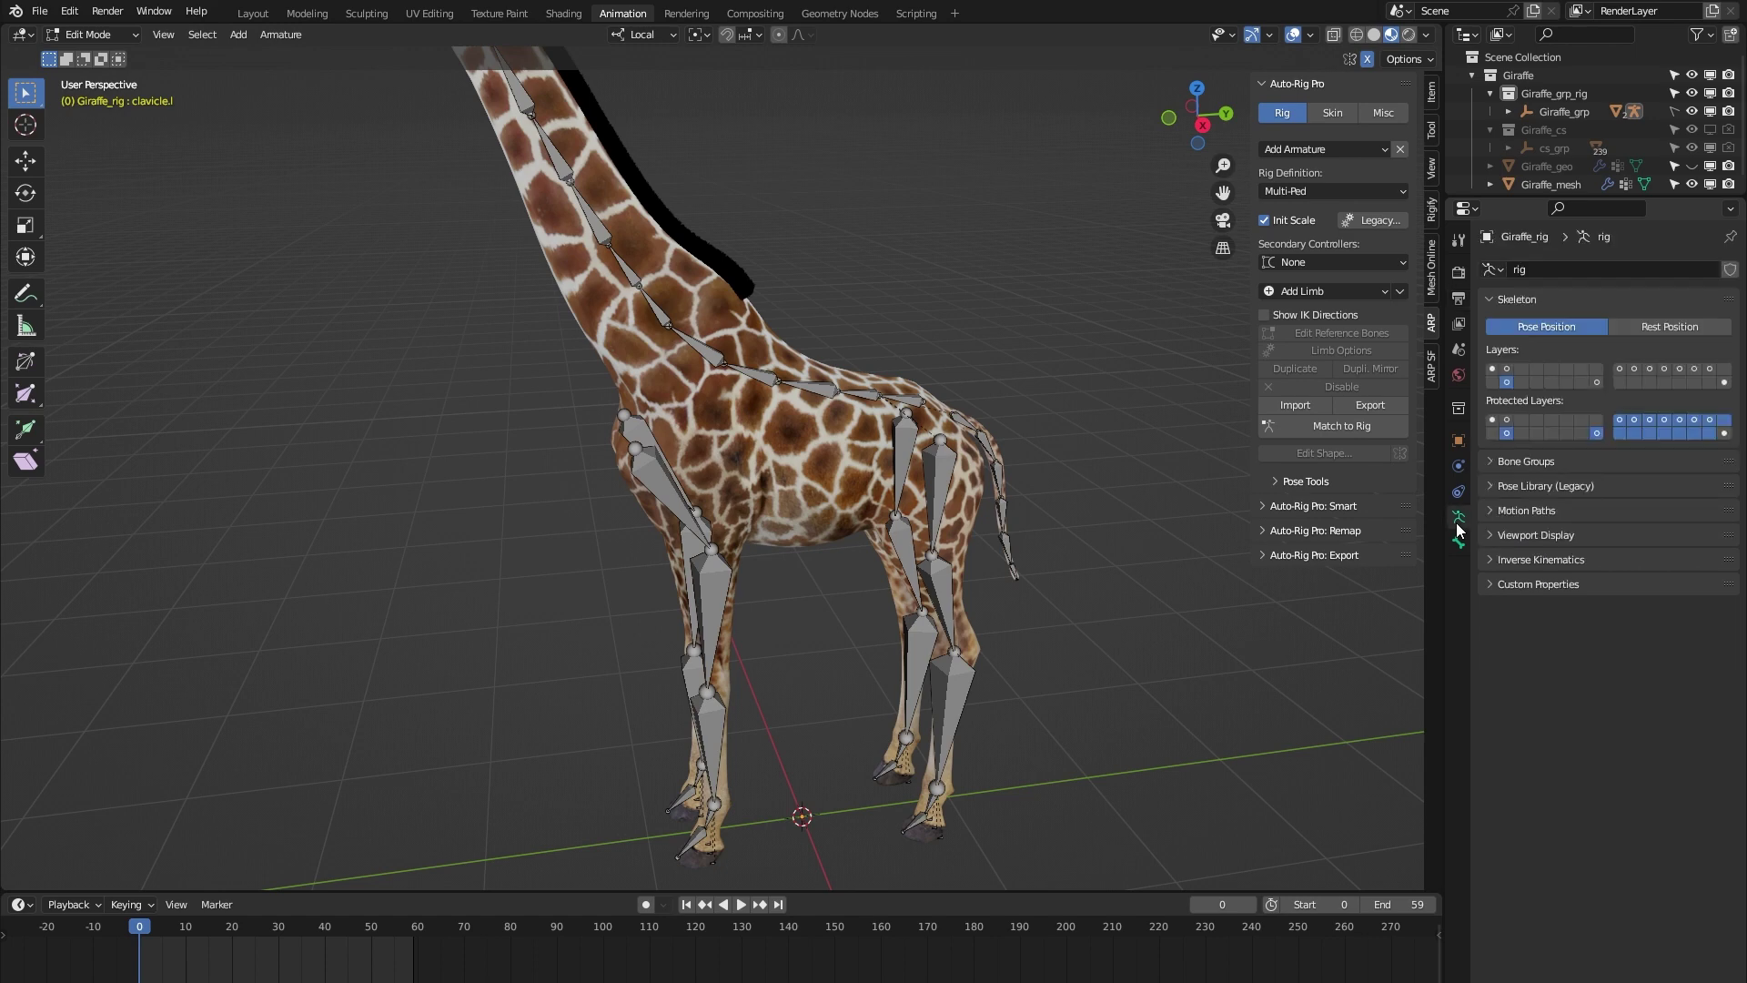
click(1492, 370)
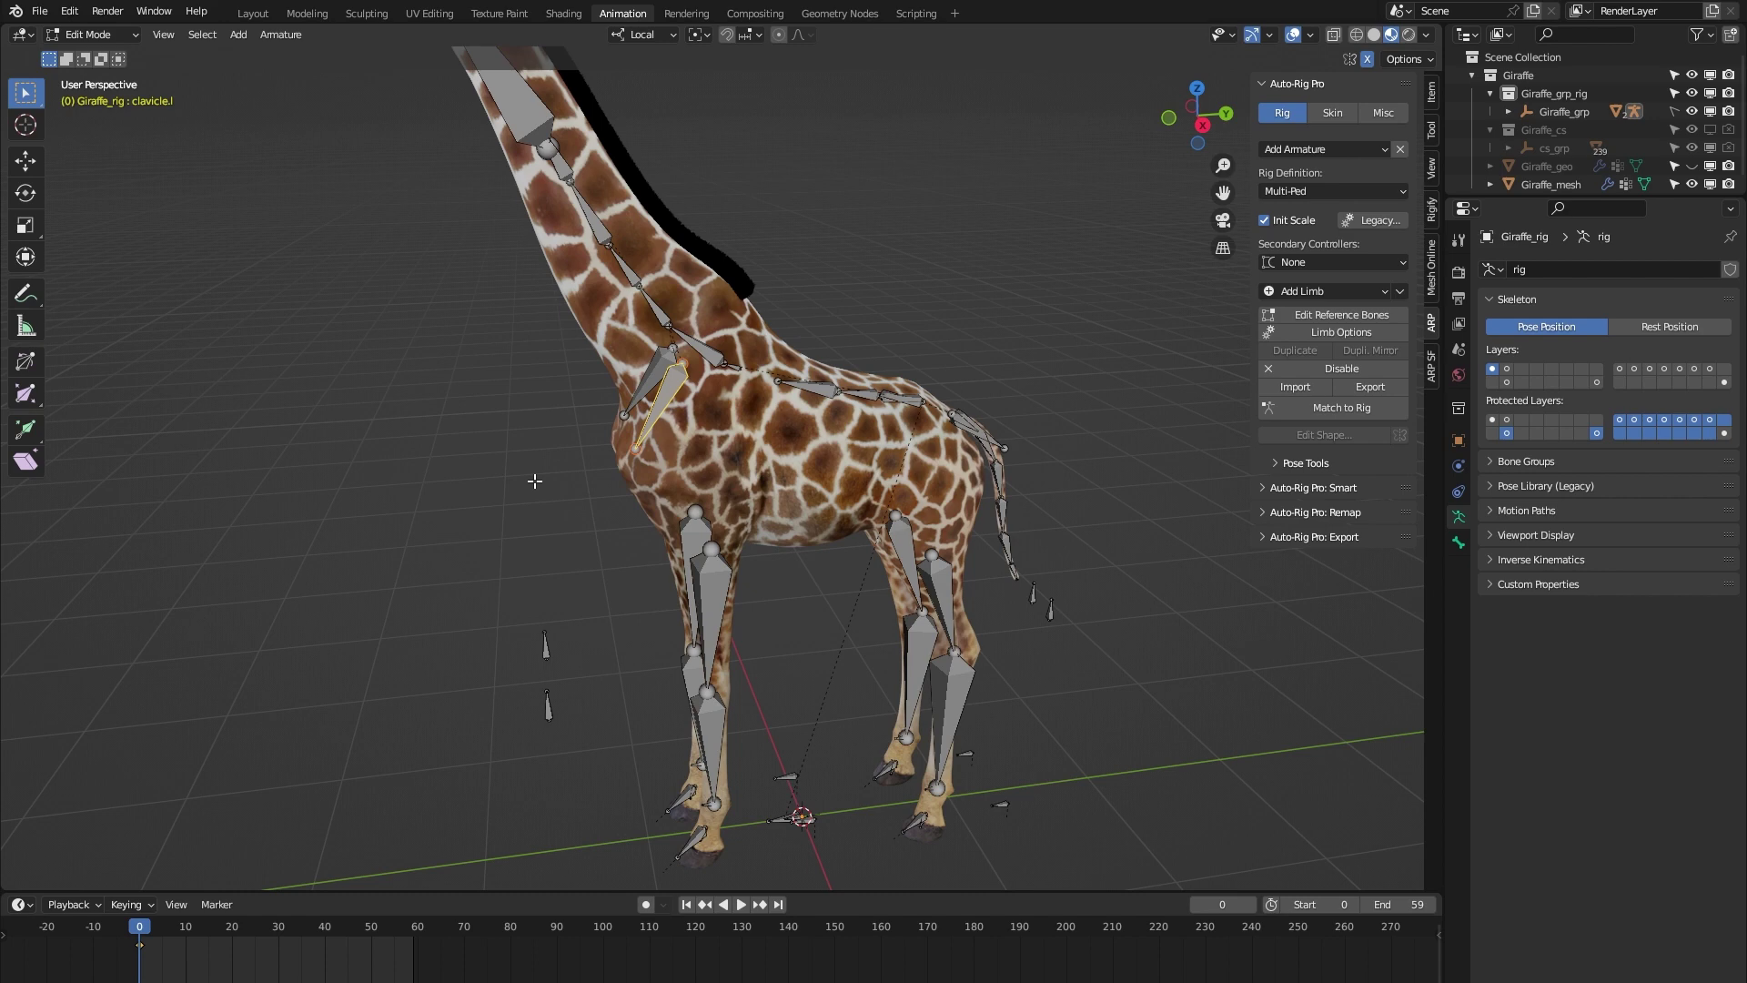
click(1507, 382)
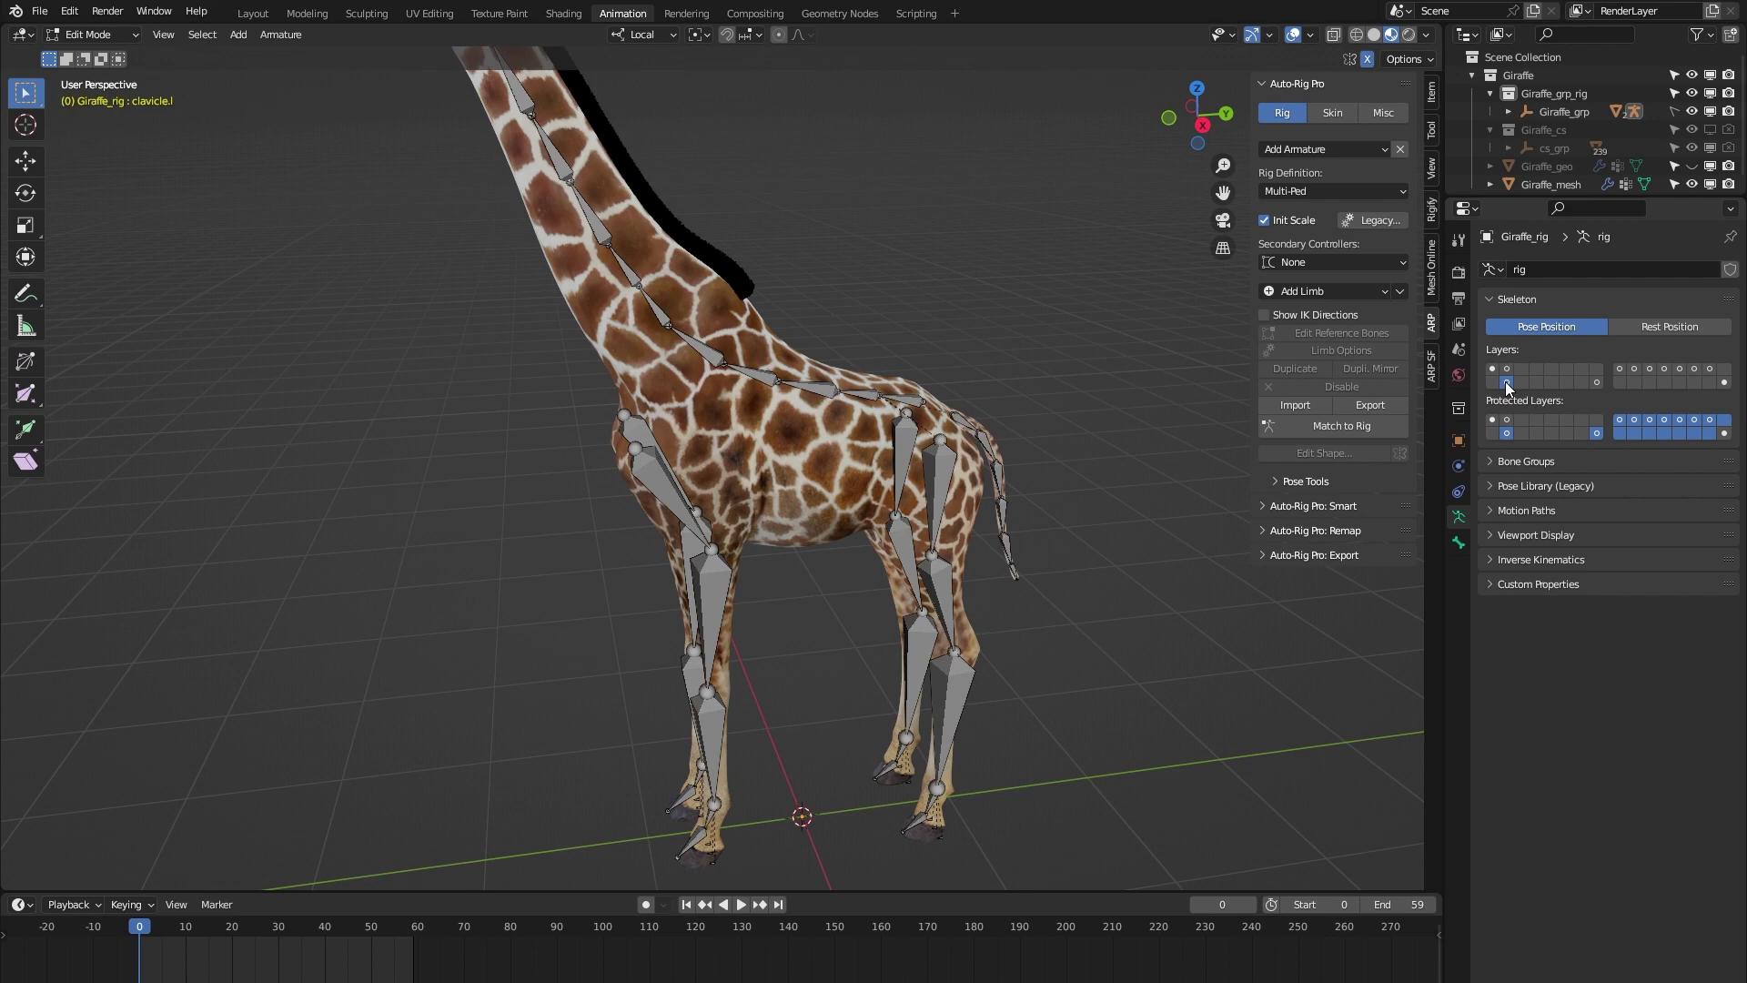
- Raise the giraffe clavicle's head joint to the base of the neck, then hide that layer
click(1492, 370)
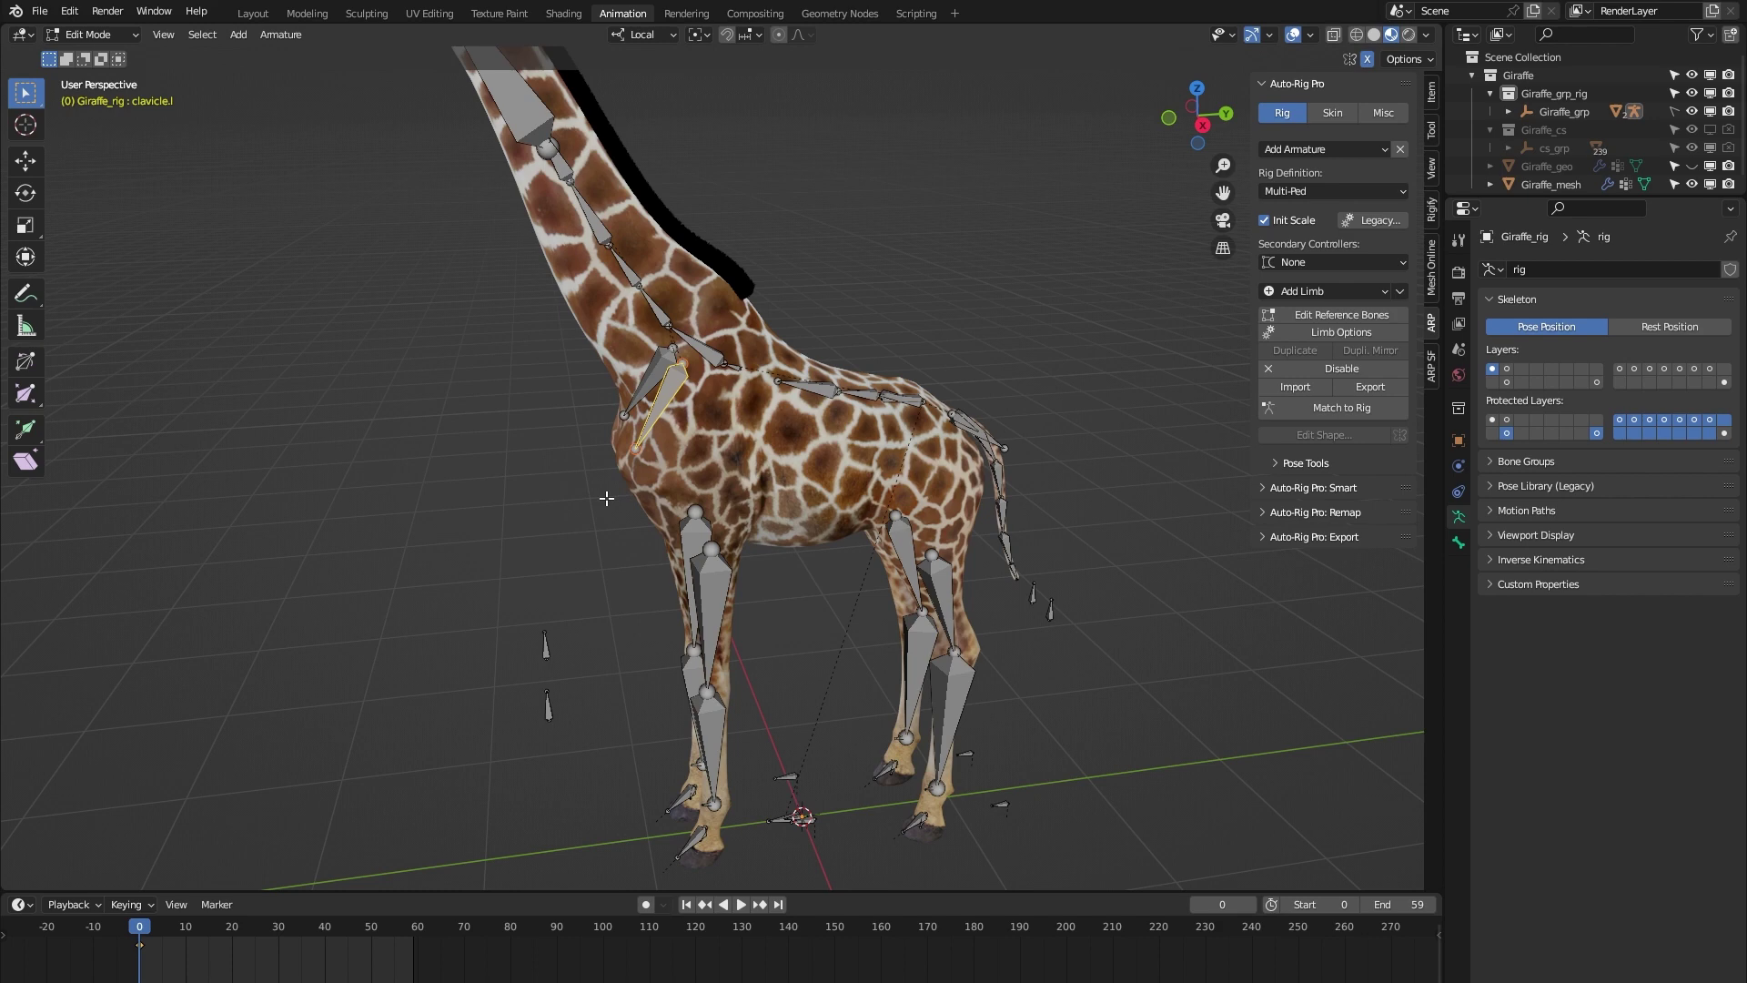
key(shift+space)
key(g)
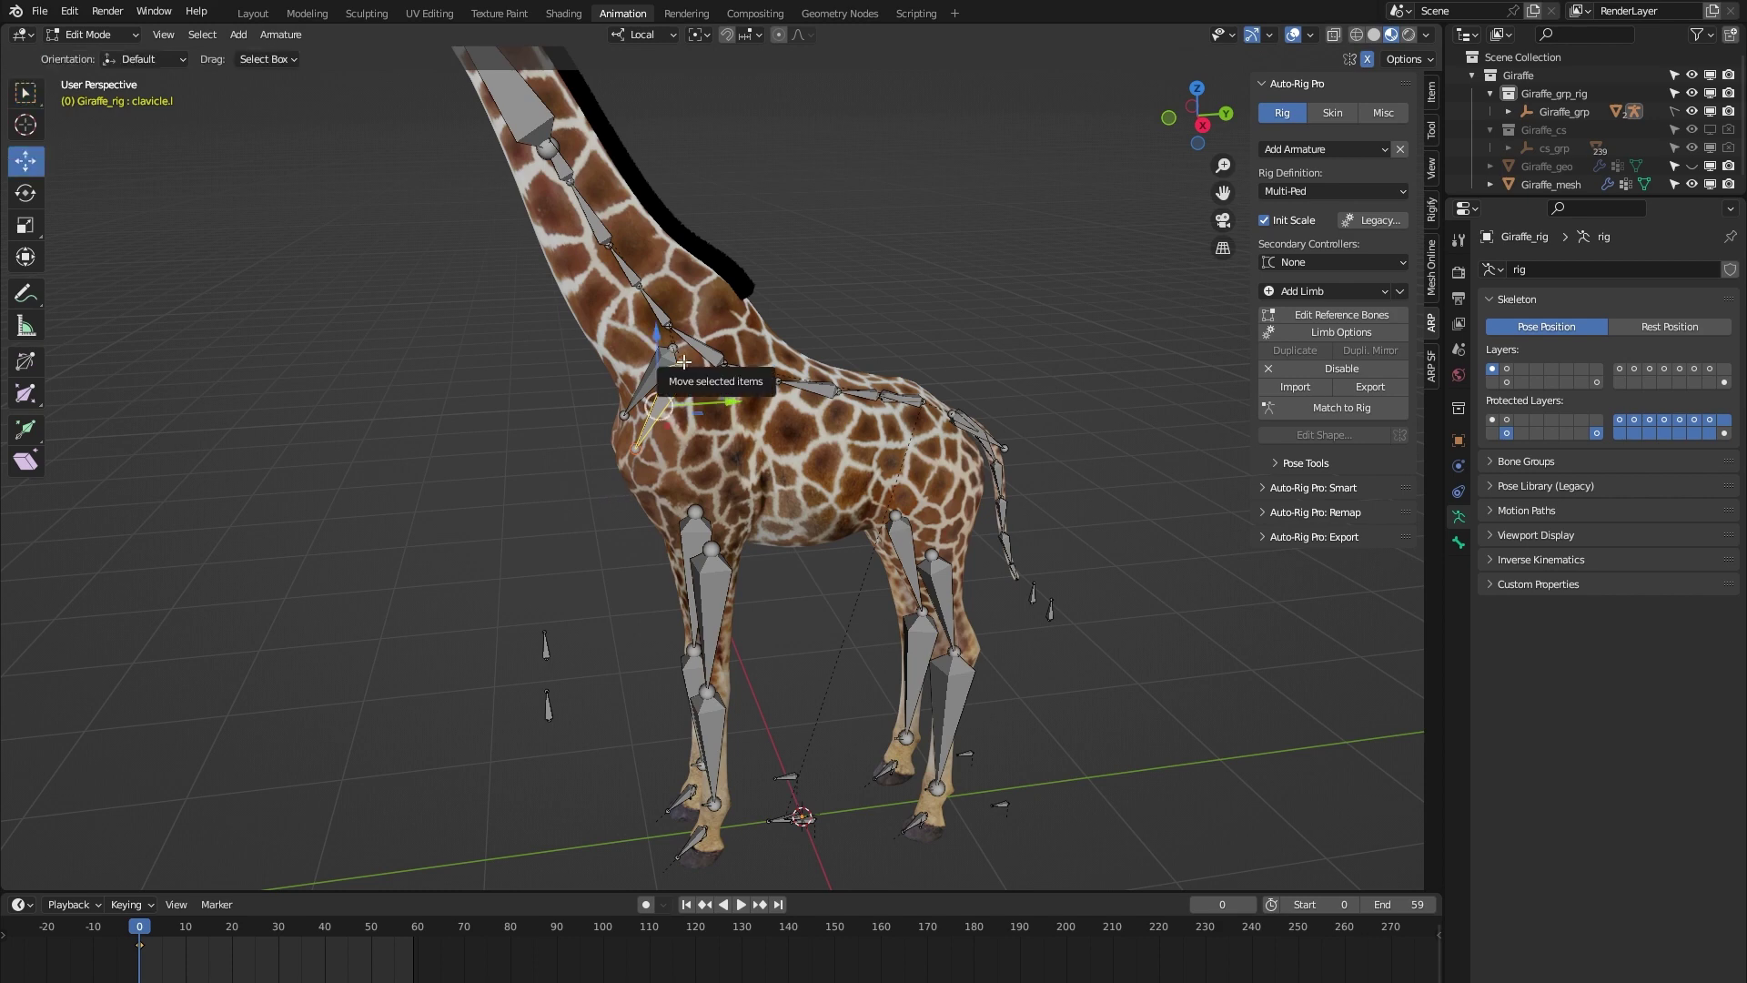
click(682, 365)
drag(715, 331, 776, 356)
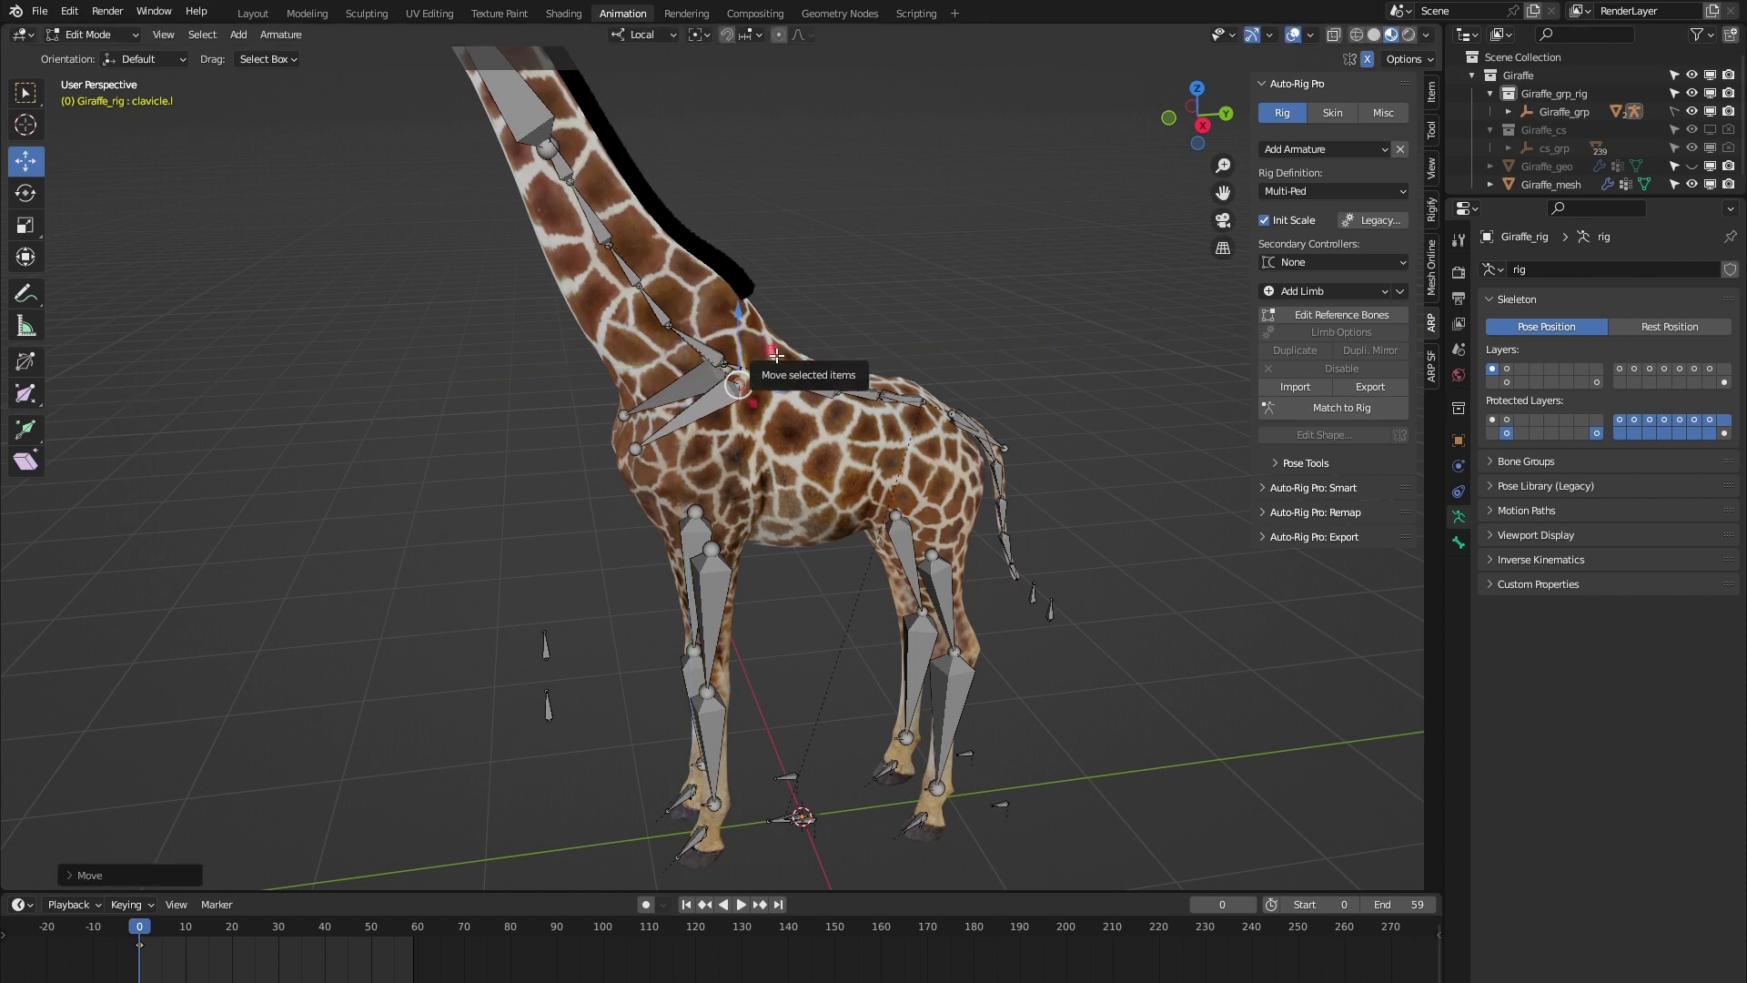
click(1506, 382)
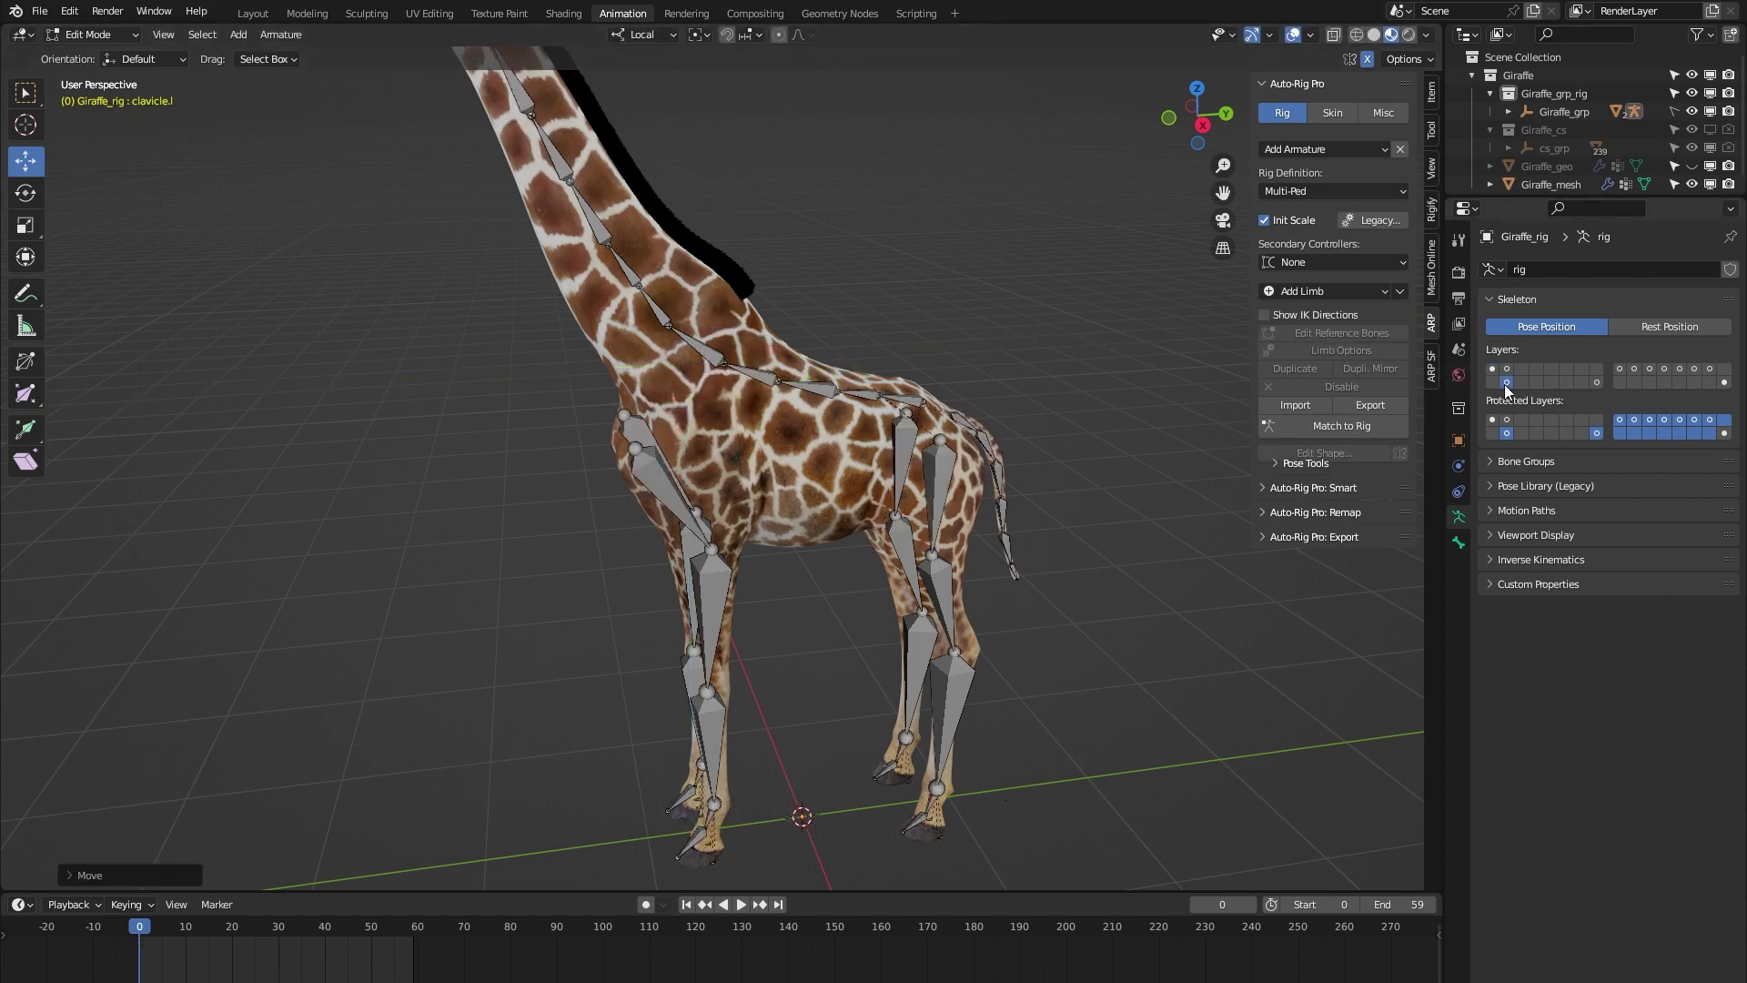
- Run Match to Rig to rebuild the giraffe rig from the edited reference bones
click(1339, 426)
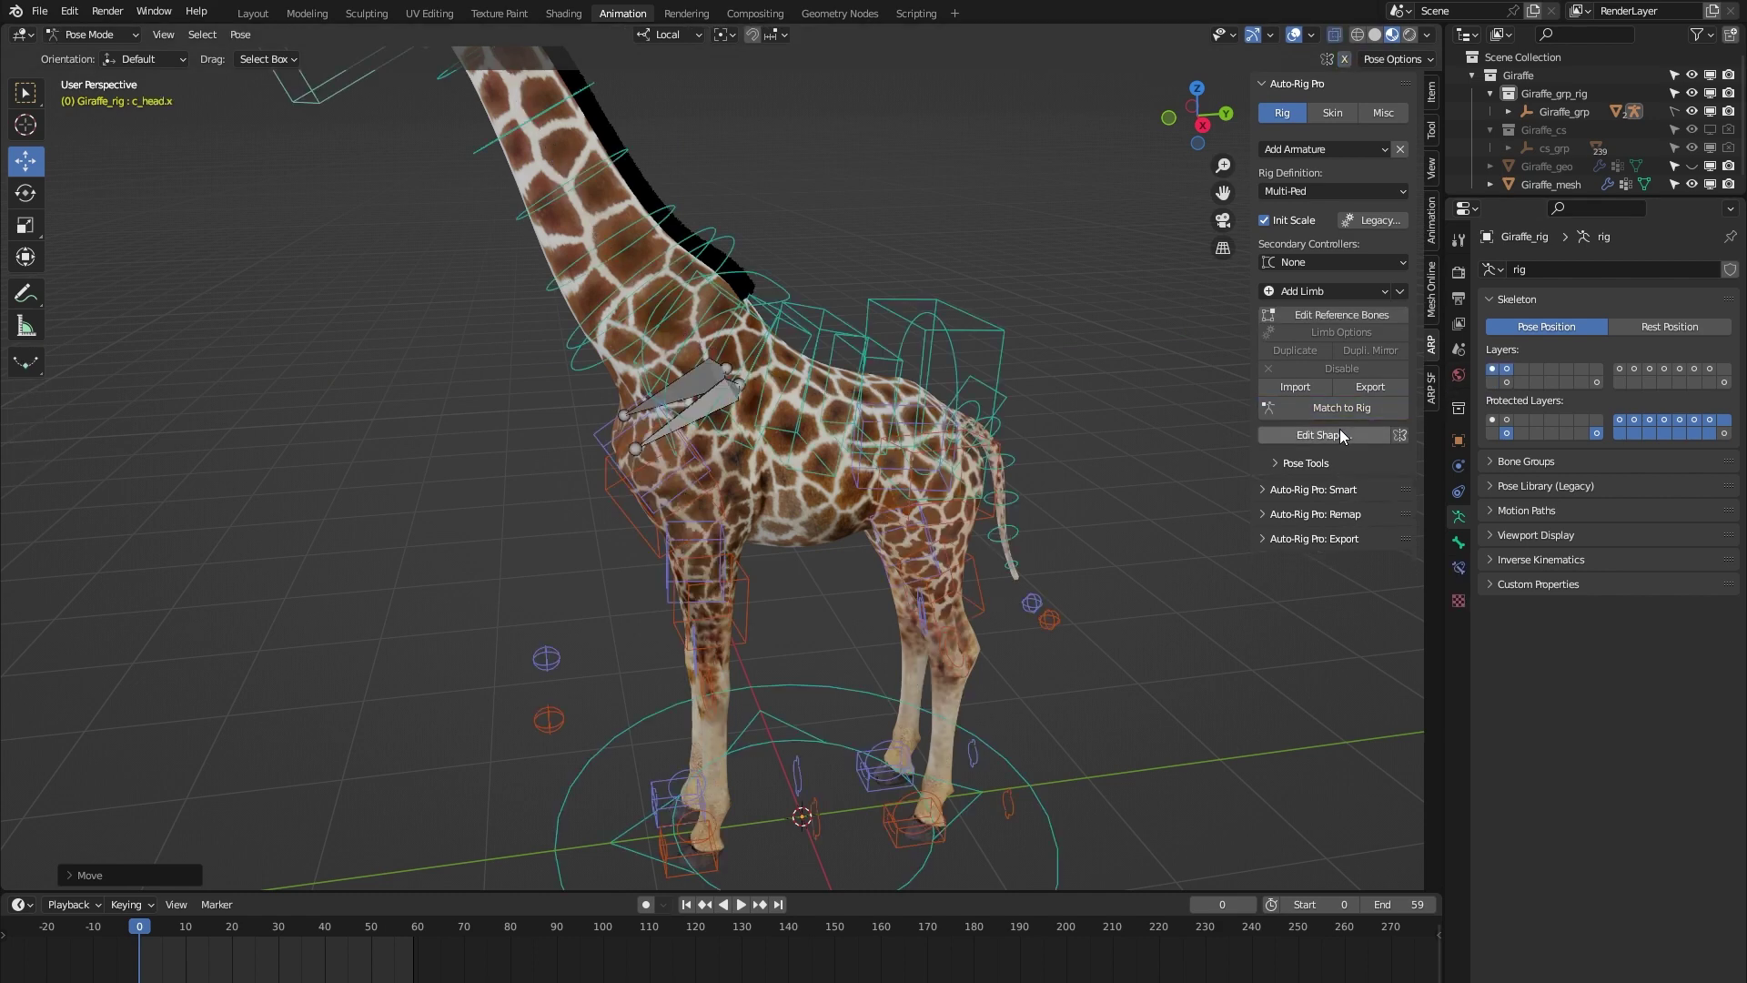